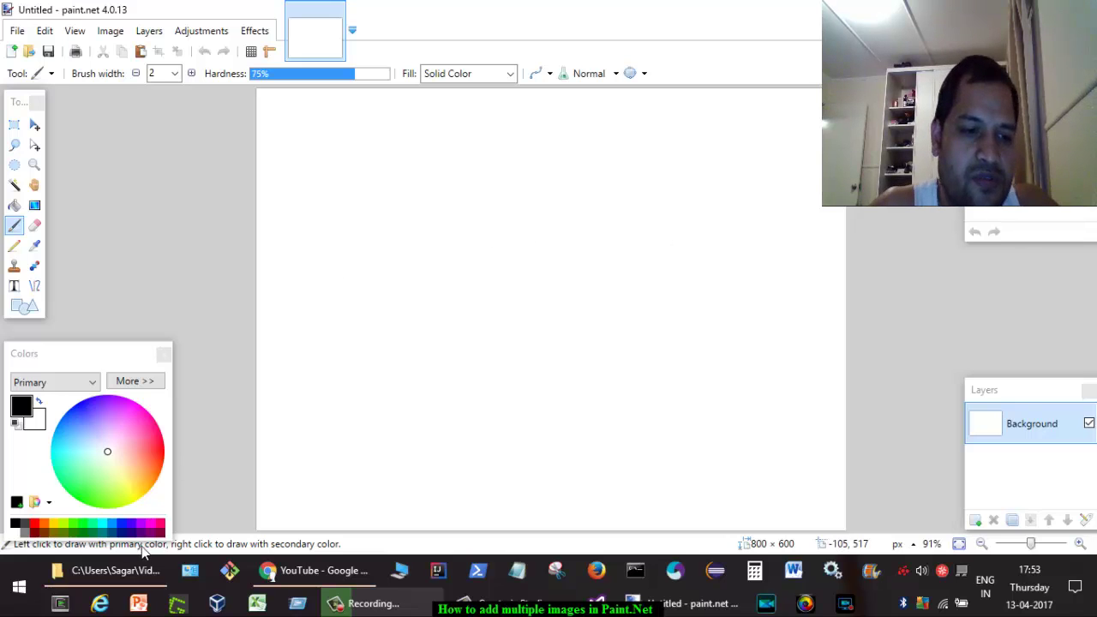
- Bring File Explorer in front of the blank 800×600 untitled image
left_click(124, 571)
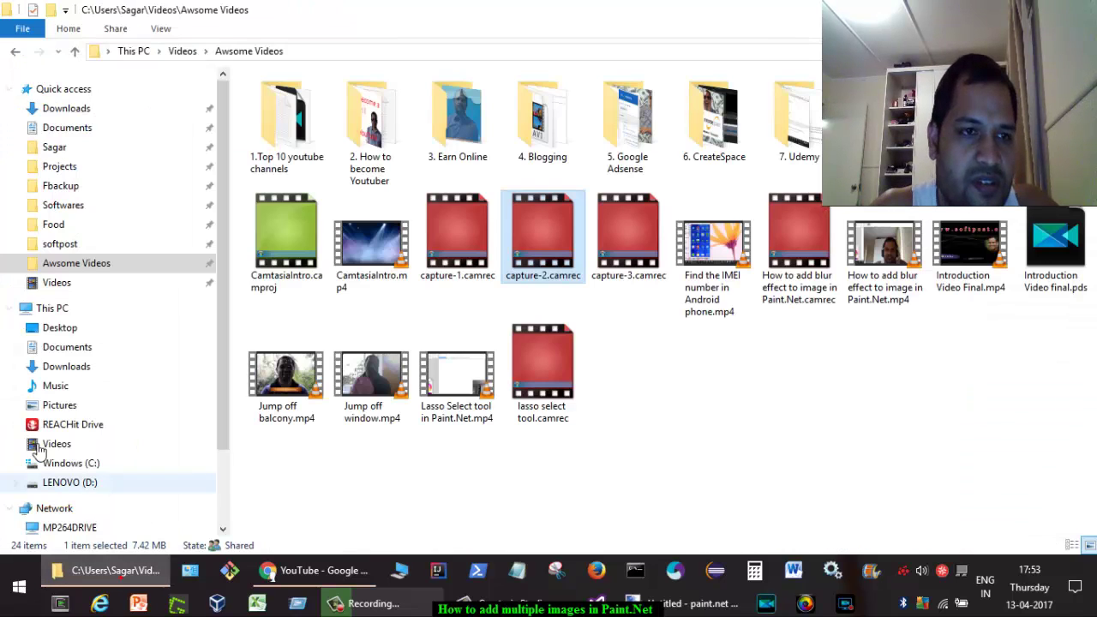
- Navigate File Explorer to This PC > Pictures
left_click(54, 225)
left_click(79, 462)
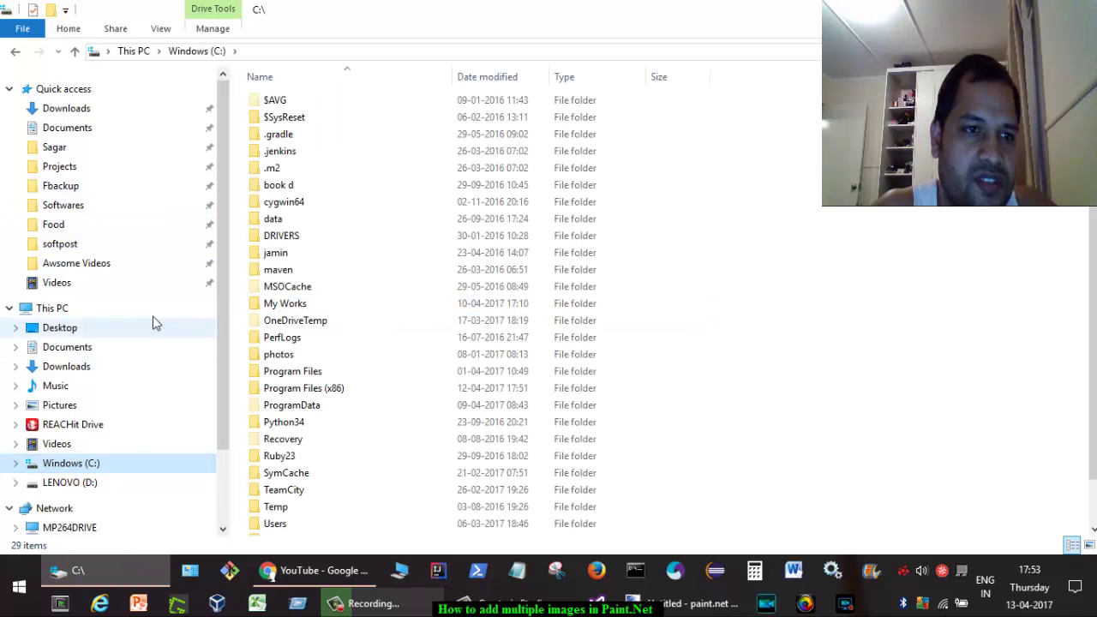
left_click(81, 406)
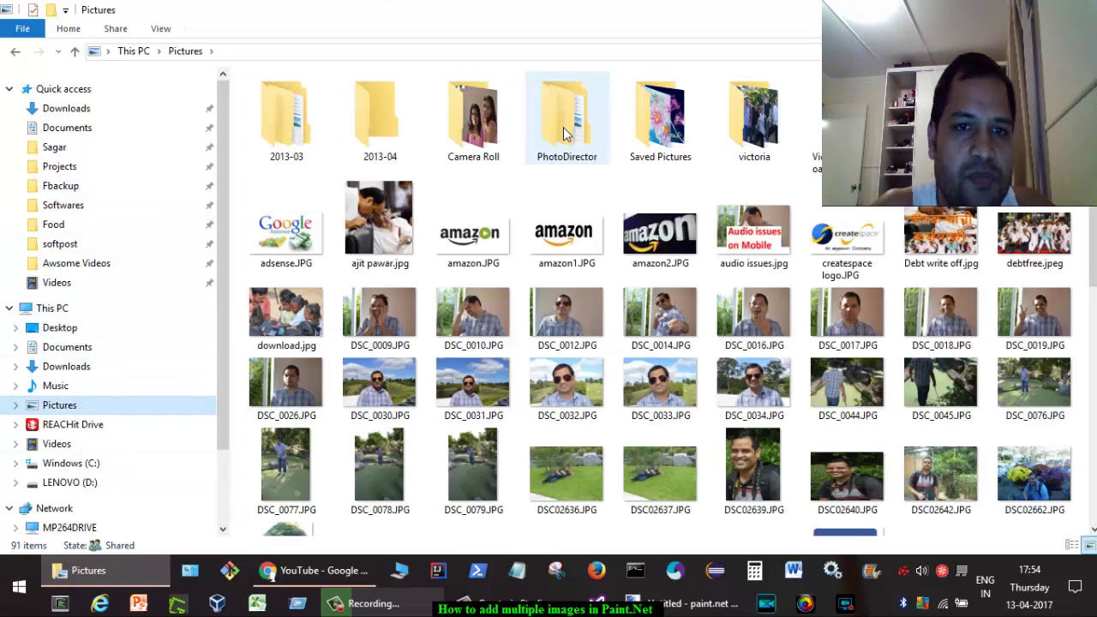
scroll(613, 418, "down", 6)
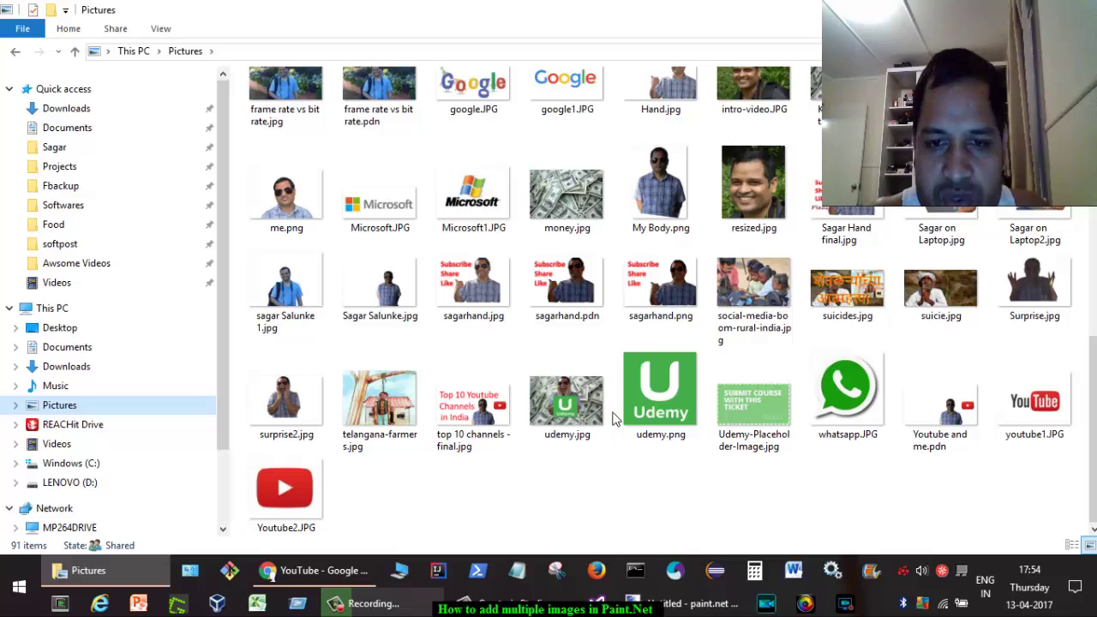
- Select whatsapp.JPG, Youtube2.JPG and surprise2.jpg and drag them onto the Paint.NET canvas
left_click(852, 420)
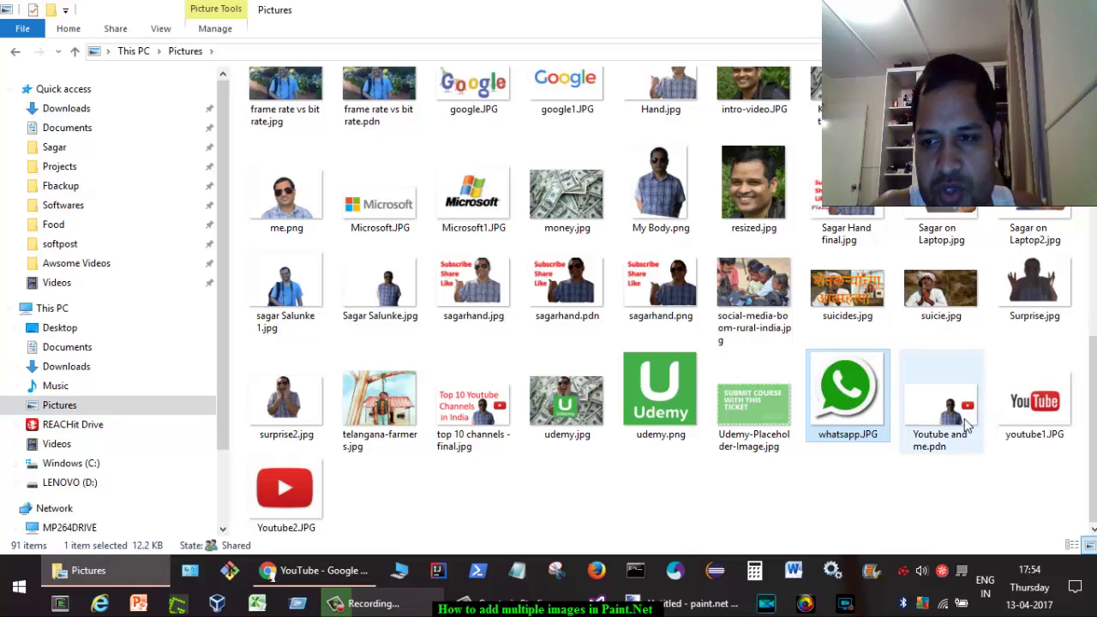
left_click(1034, 420)
left_click(958, 418)
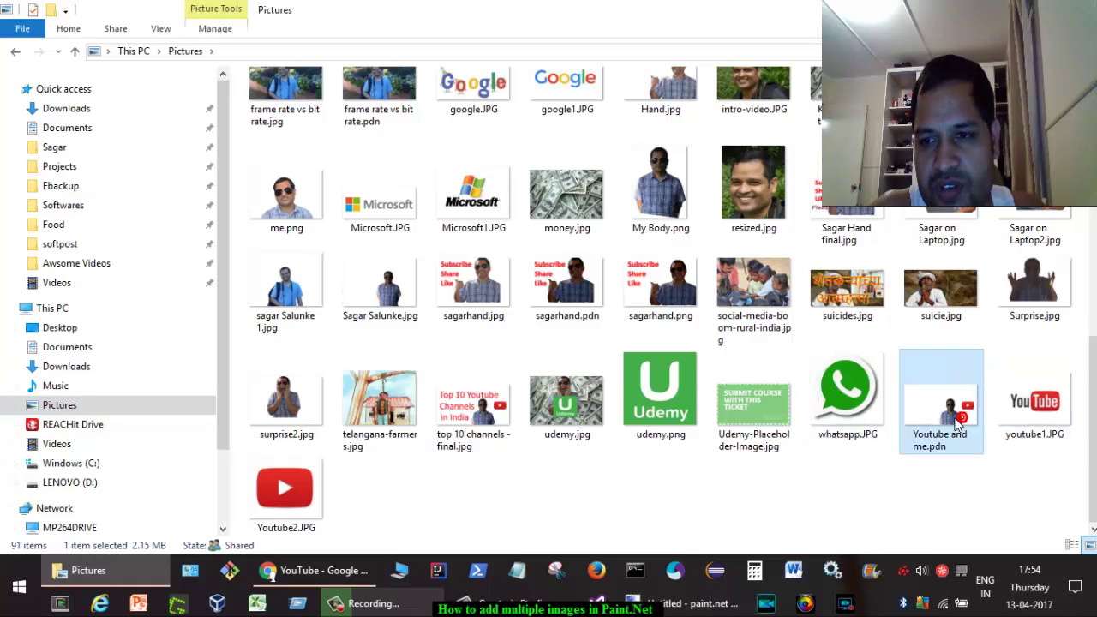
left_click(310, 504)
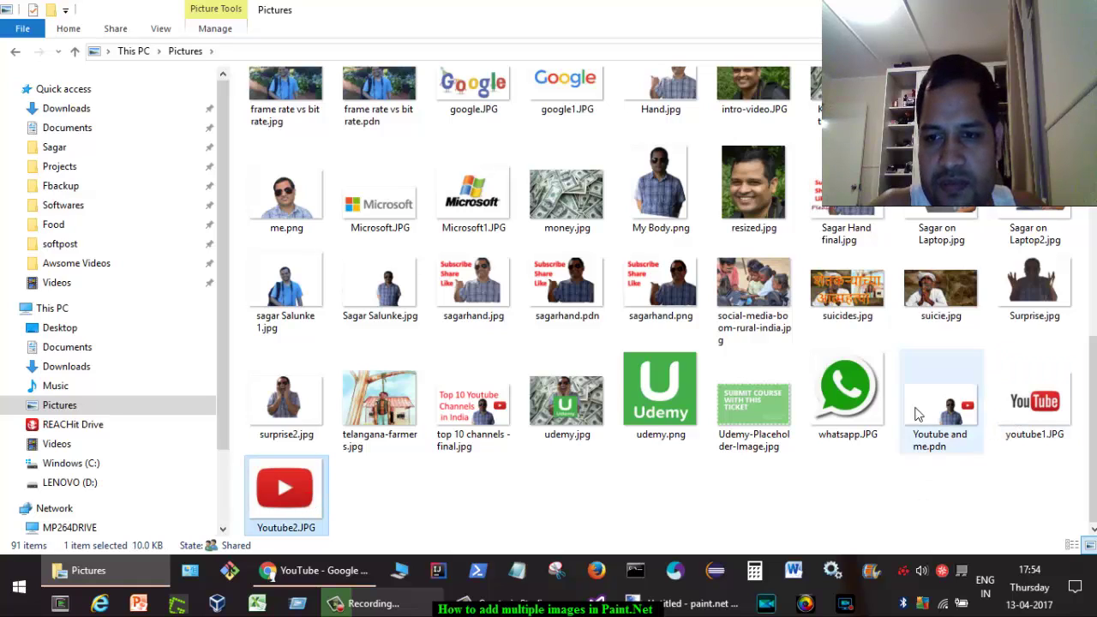
left_click(852, 402)
left_click(291, 495, "ctrl")
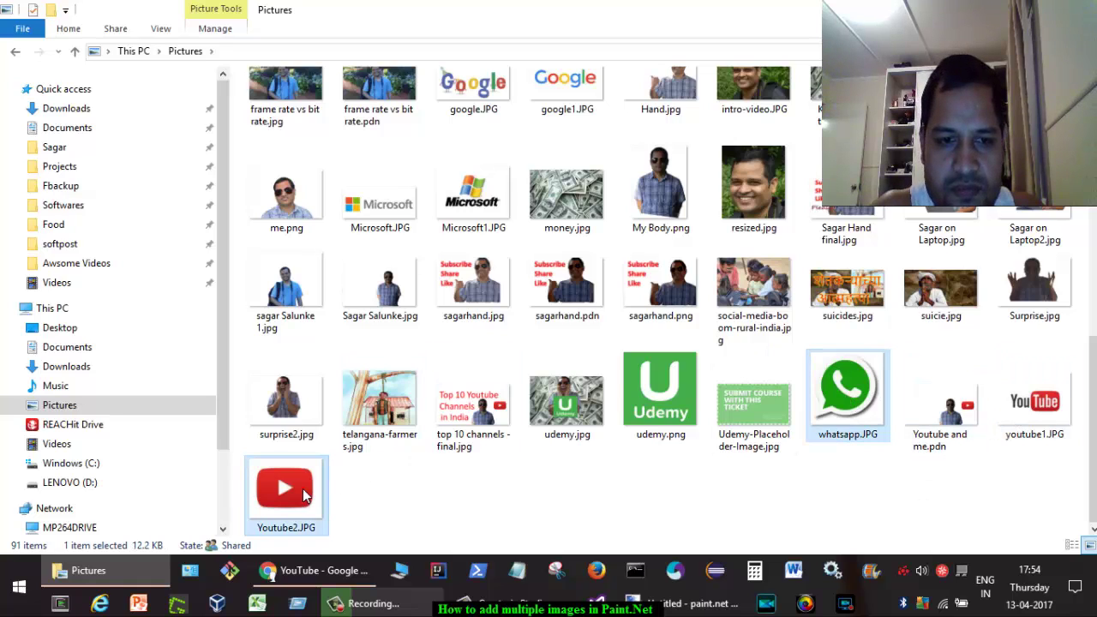
left_click(300, 416, "ctrl")
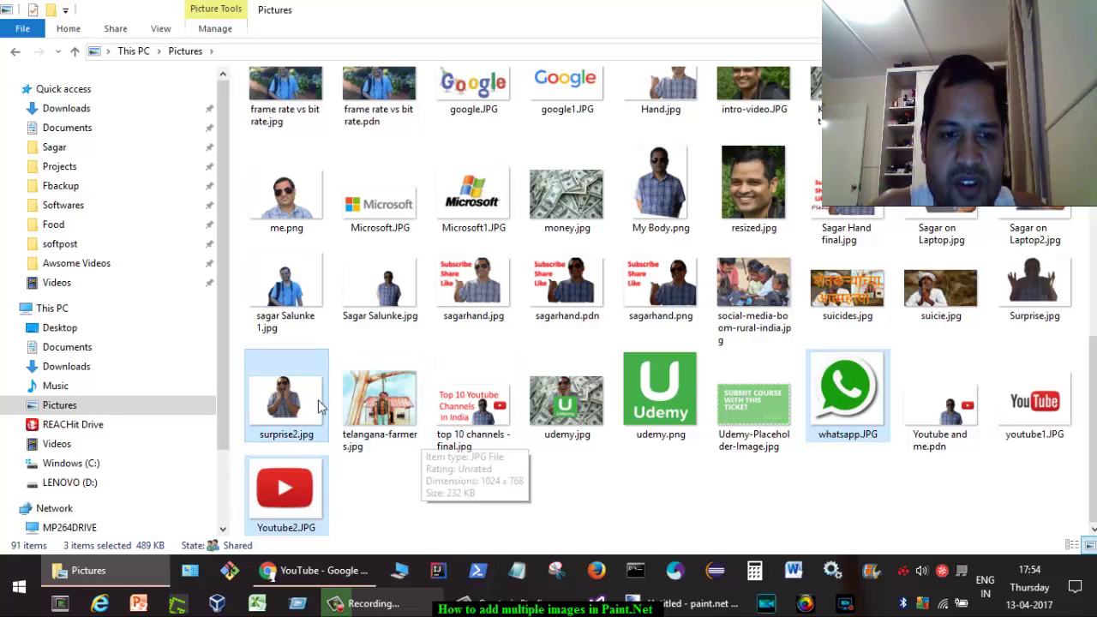
mouse_move(299, 398)
left_mouse_down()
mouse_move(448, 435)
mouse_move(633, 503)
mouse_move(612, 513)
mouse_move(672, 605)
mouse_move(692, 600)
mouse_move(465, 352)
left_mouse_up()
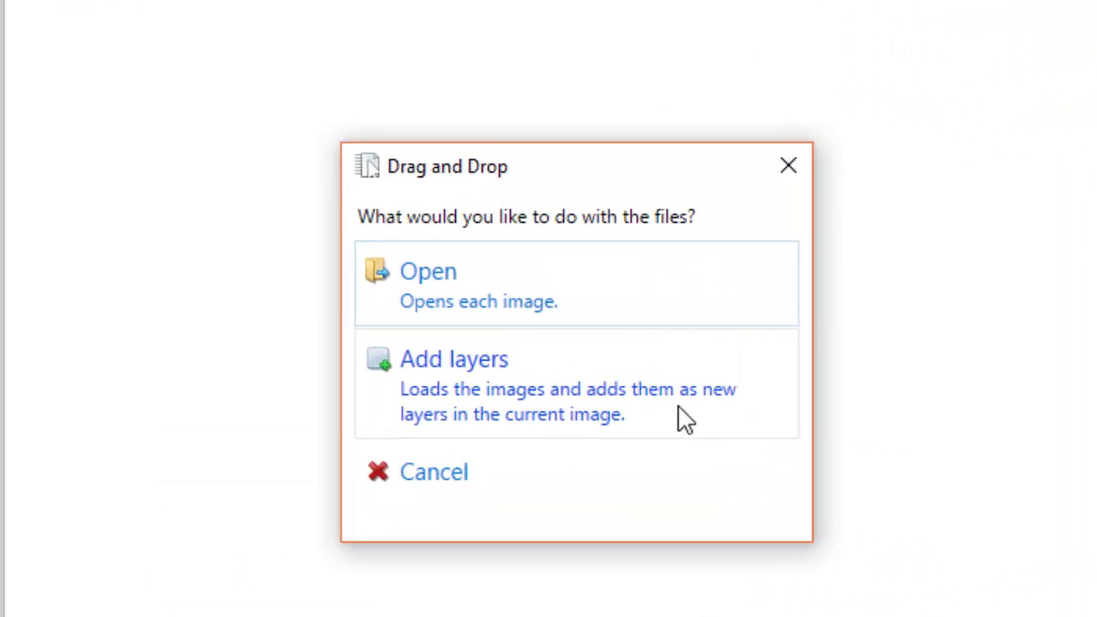
- Add the dropped images as layers and move the Layers panel up and left
left_click(592, 417)
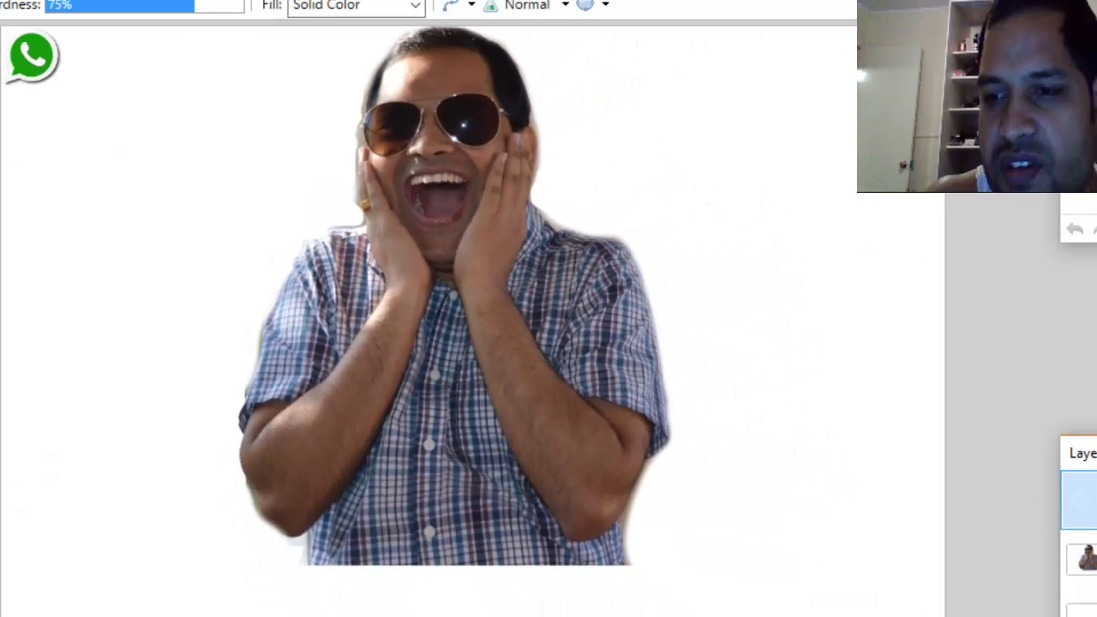
left_click_drag(1093, 454, 1042, 283)
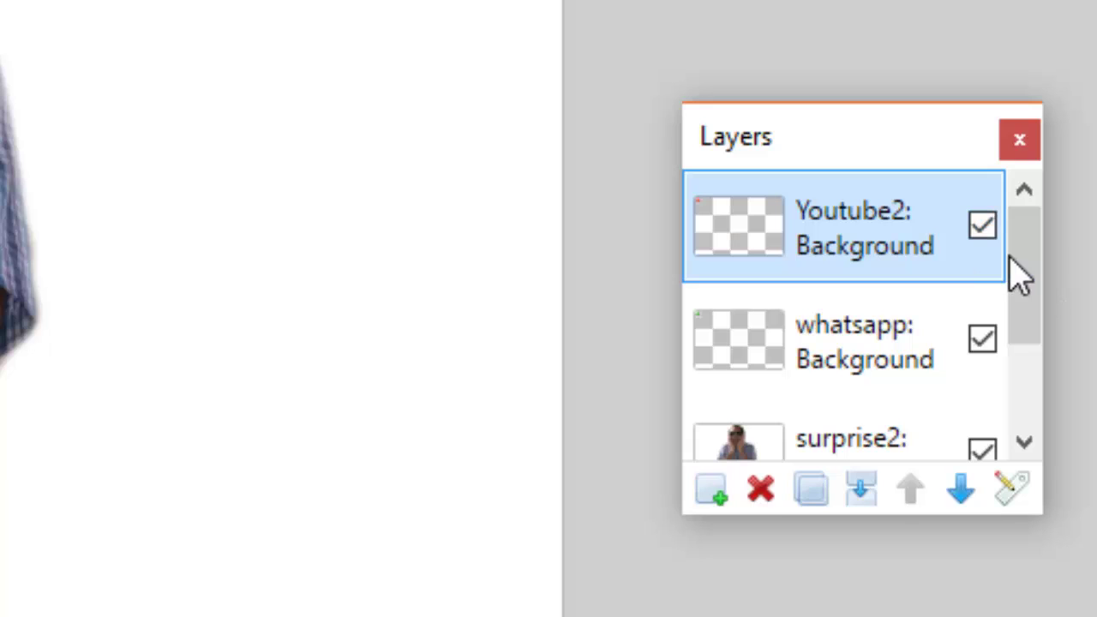
mouse_move(1019, 251)
left_mouse_down()
mouse_move(1021, 303)
mouse_move(1021, 251)
left_mouse_up()
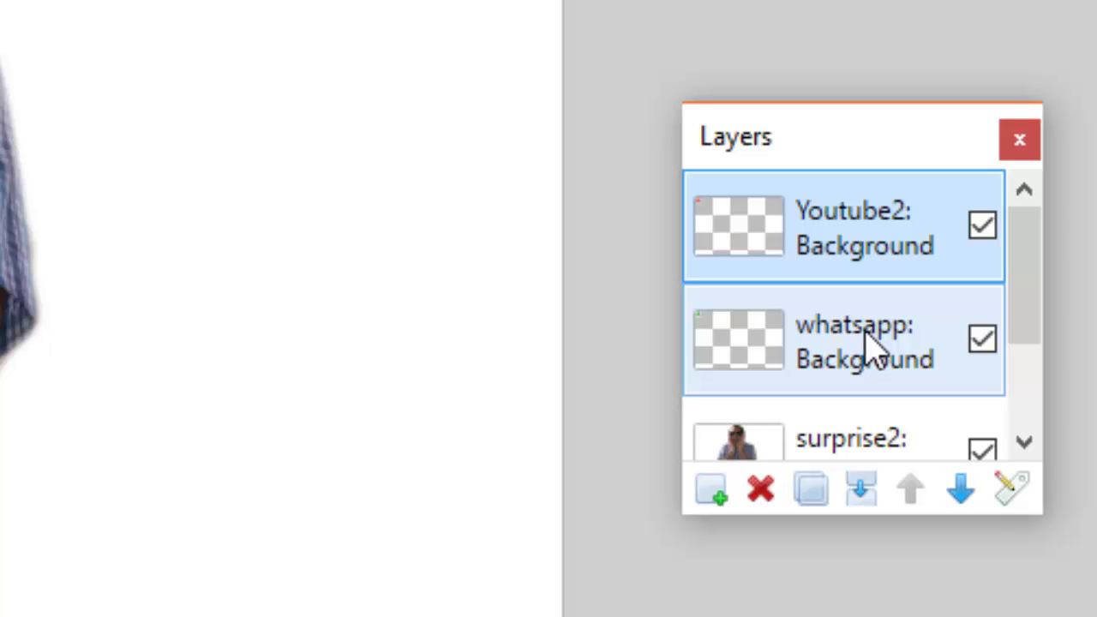
scroll(867, 345, "down", 1)
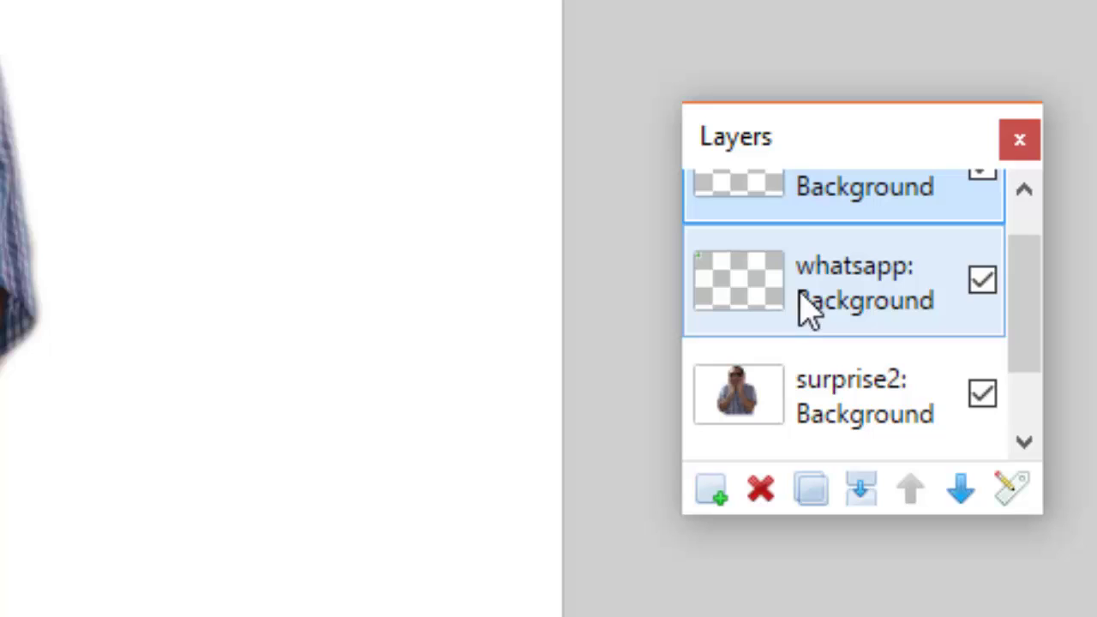
scroll(810, 230, "up", 1)
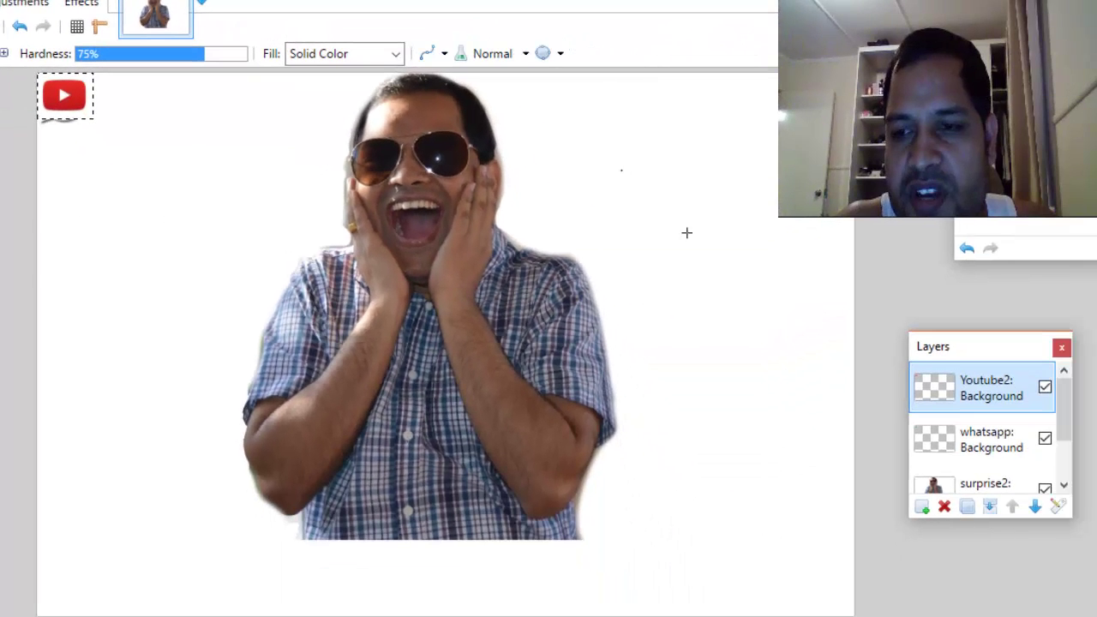
- Move the Youtube2 logo to the photo's upper right and enlarge it
left_click(991, 393)
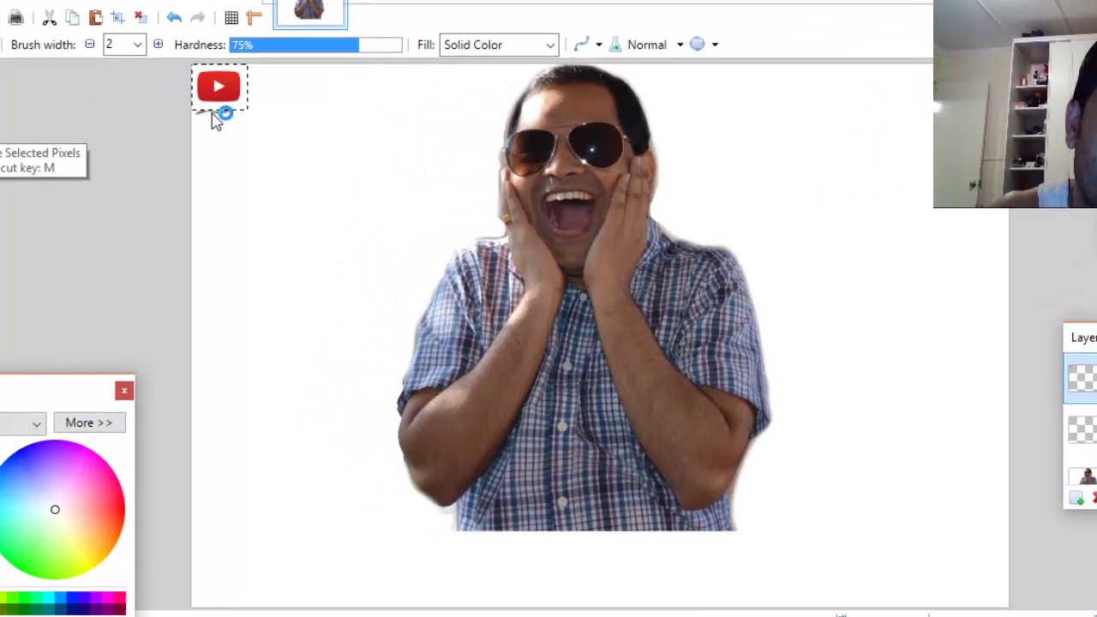
key("m")
left_click(293, 84)
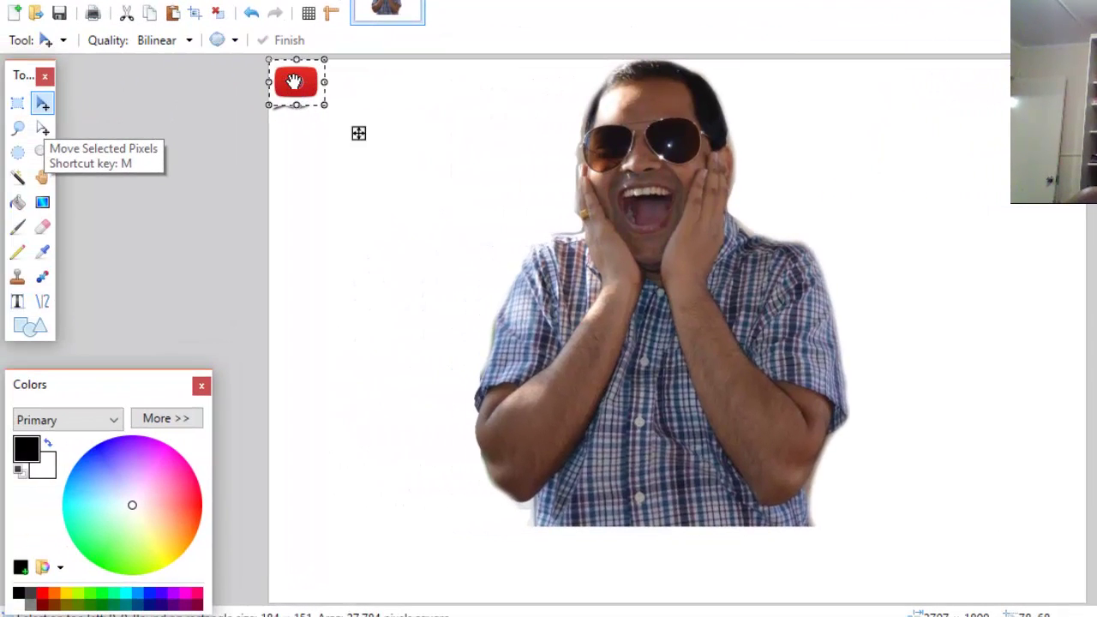
left_click(358, 133)
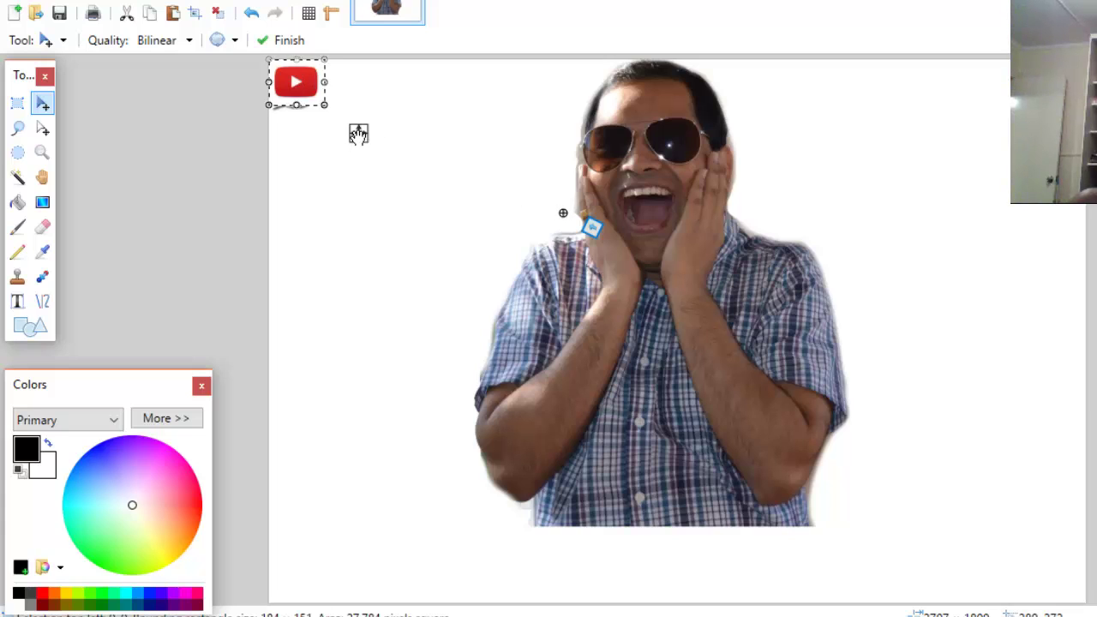
left_click_drag(358, 133, 969, 258)
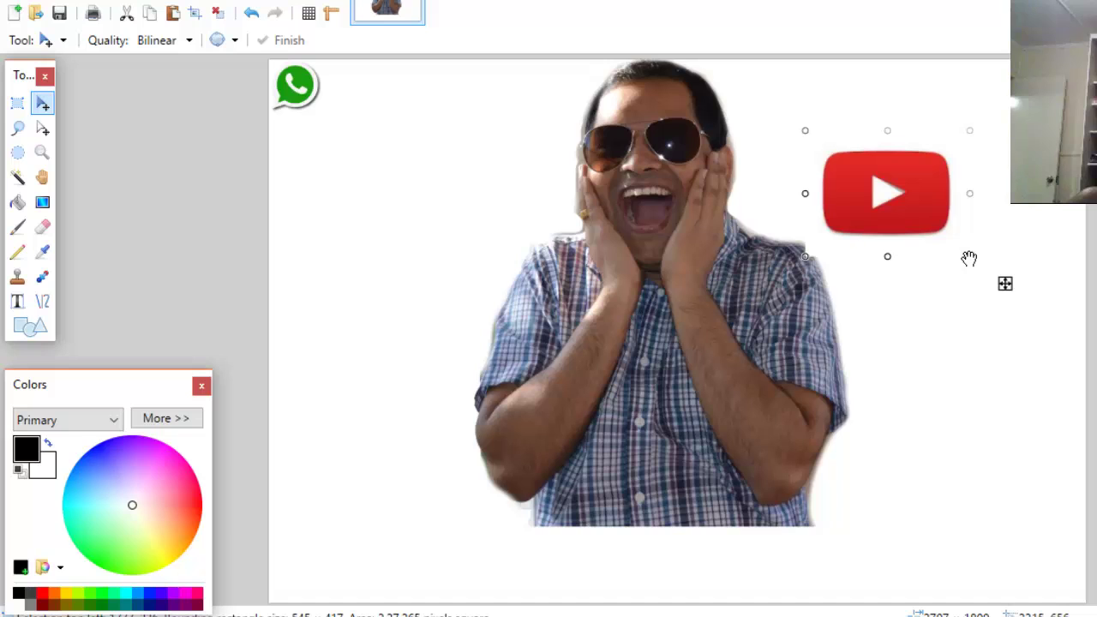
left_click_drag(889, 203, 898, 152)
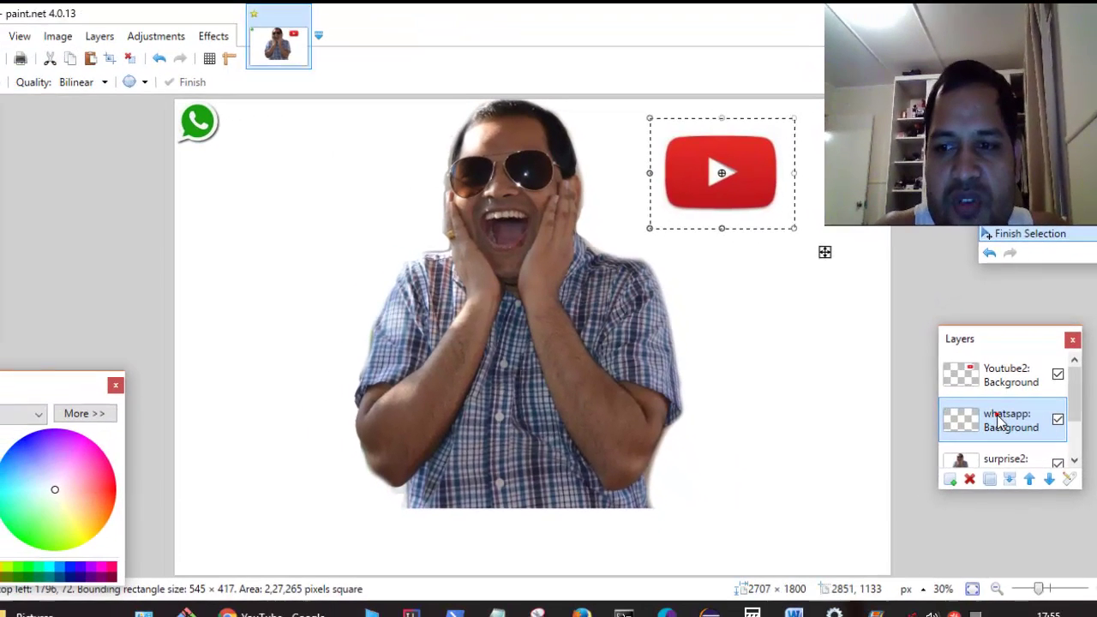
left_click(981, 428)
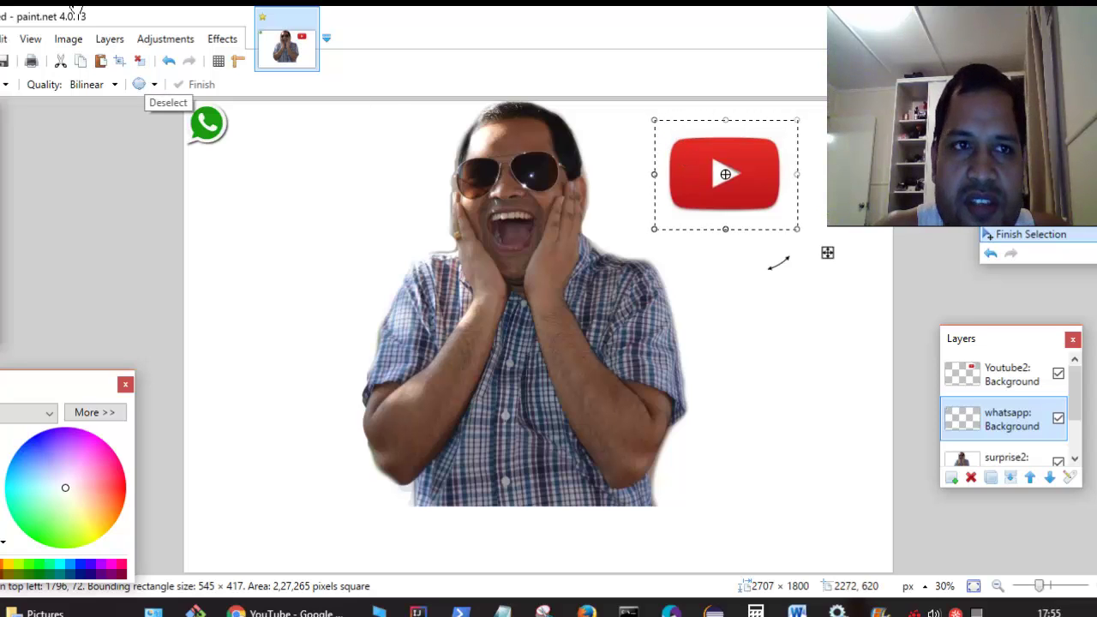
- Select the whole whatsapp layer and stretch its contents larger
left_click(137, 62)
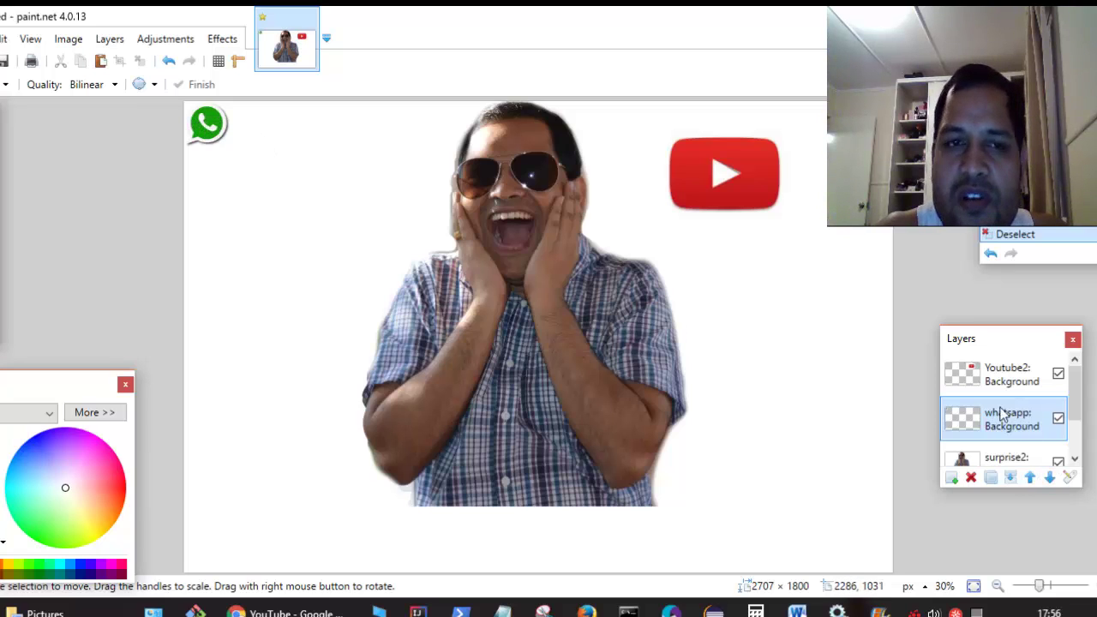
key("ctrl+a")
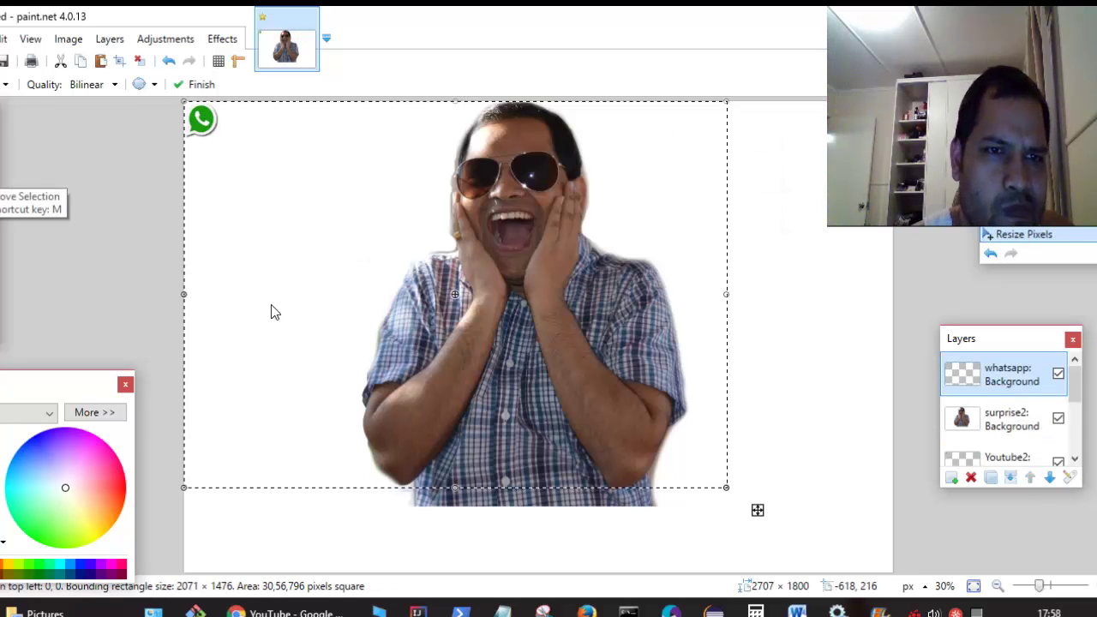
left_click_drag(726, 489, 303, 148)
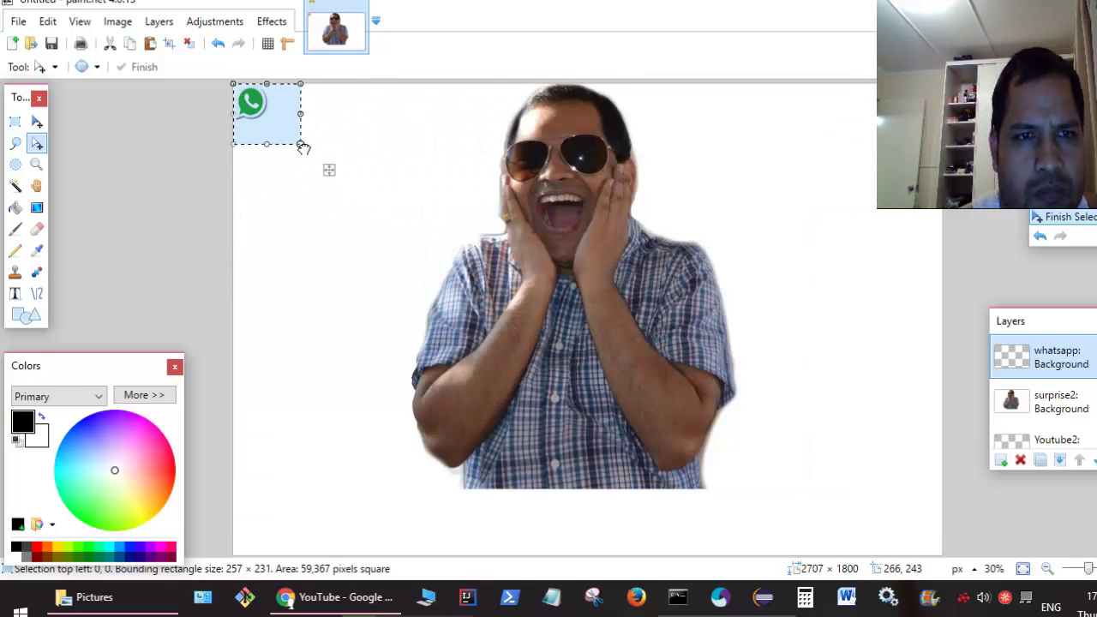
- Resize the WhatsApp logo and move it down beside the man's face
left_click(39, 122)
left_click_drag(380, 198, 447, 253)
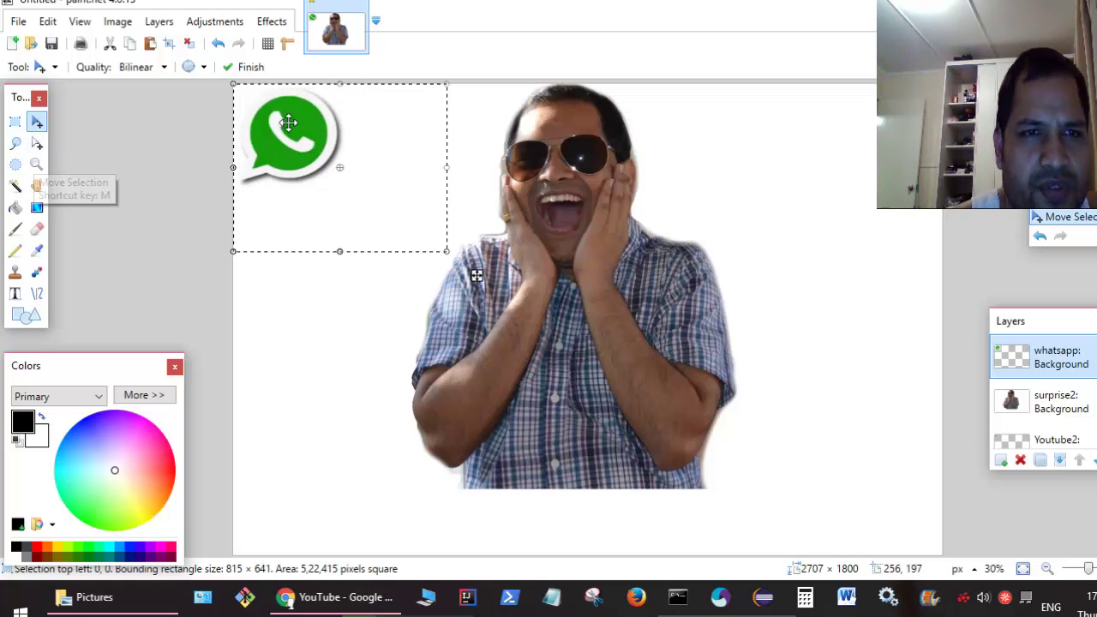
left_click_drag(443, 249, 363, 188)
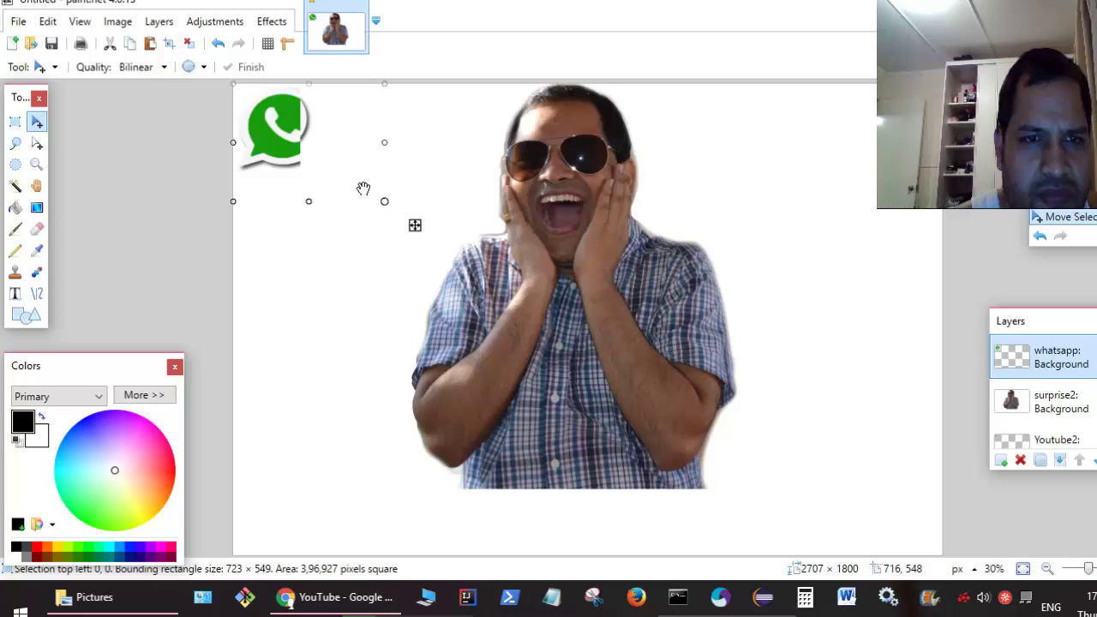
left_click_drag(408, 216, 485, 262)
left_click_drag(314, 147, 385, 179)
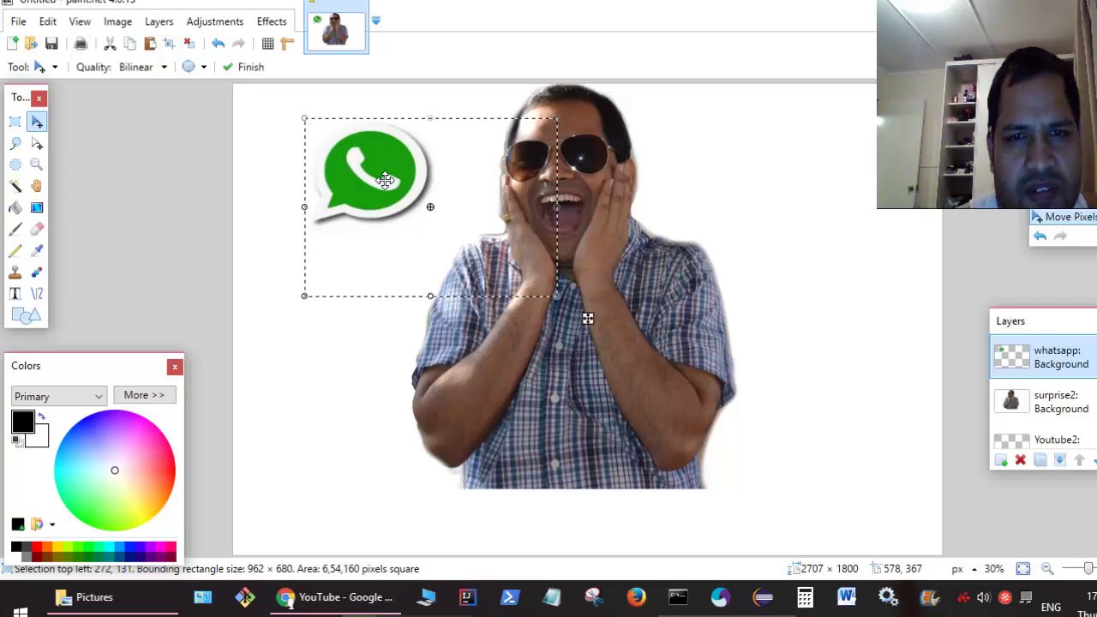
- Raise Youtube2 to the top of the layer stack and shrink the selection around its logo
left_click(1053, 438)
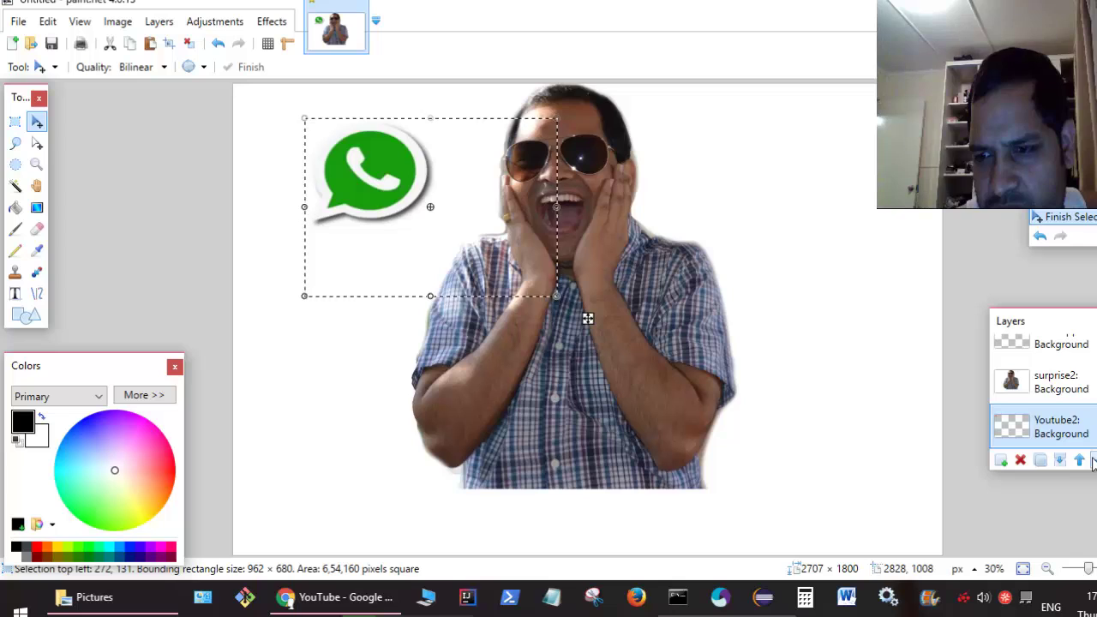
left_click(1082, 460)
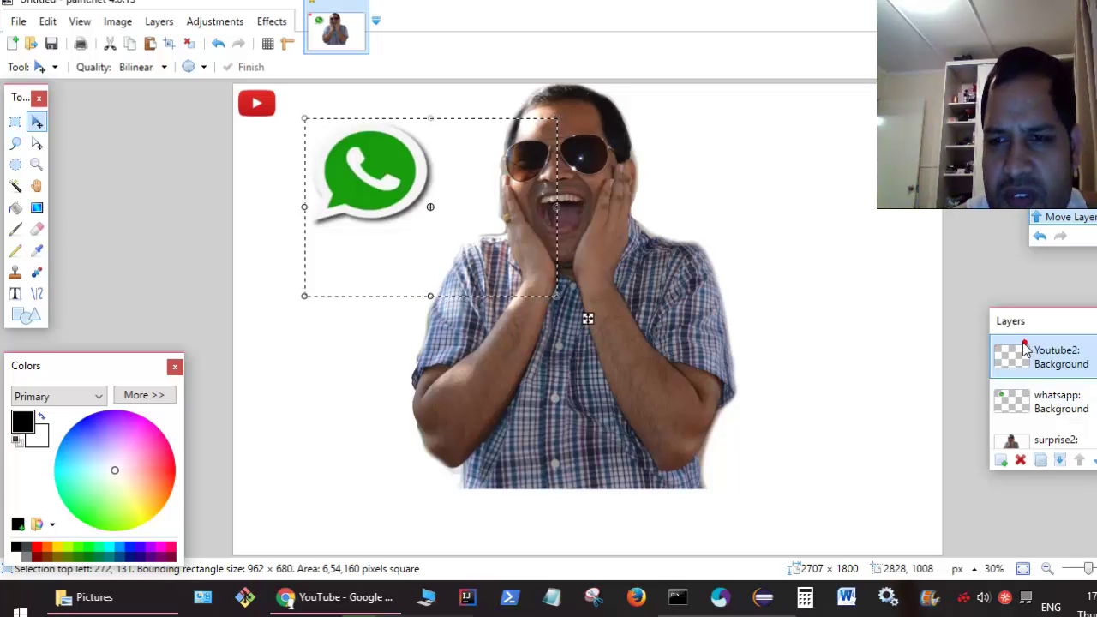
left_click(189, 43)
key("ctrl+a")
left_click(266, 104)
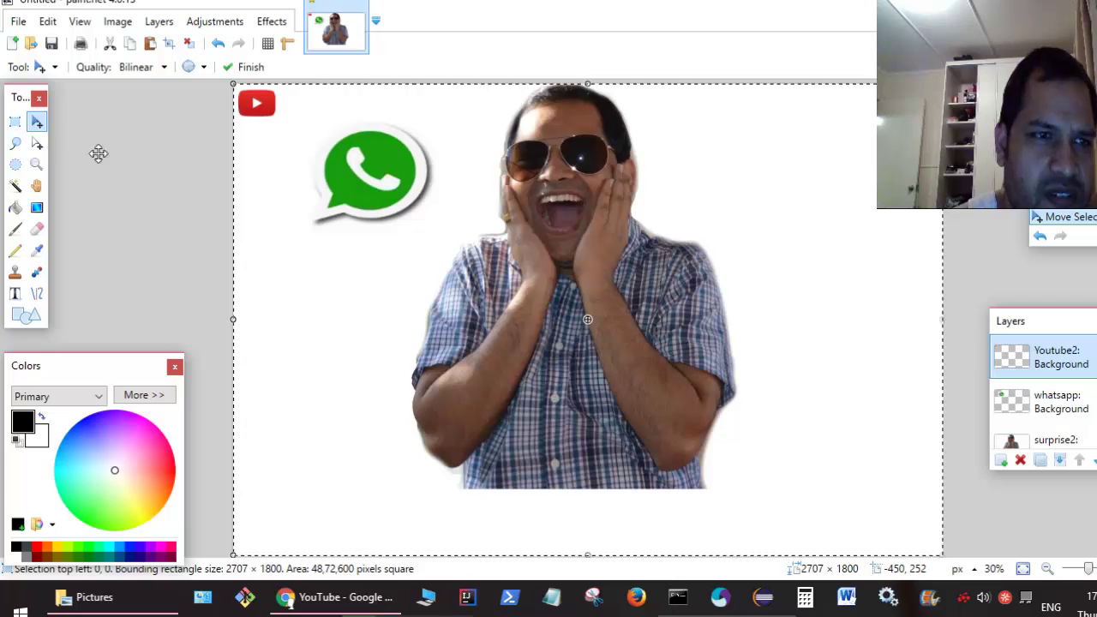
left_click(37, 143)
left_click_drag(942, 556, 290, 121)
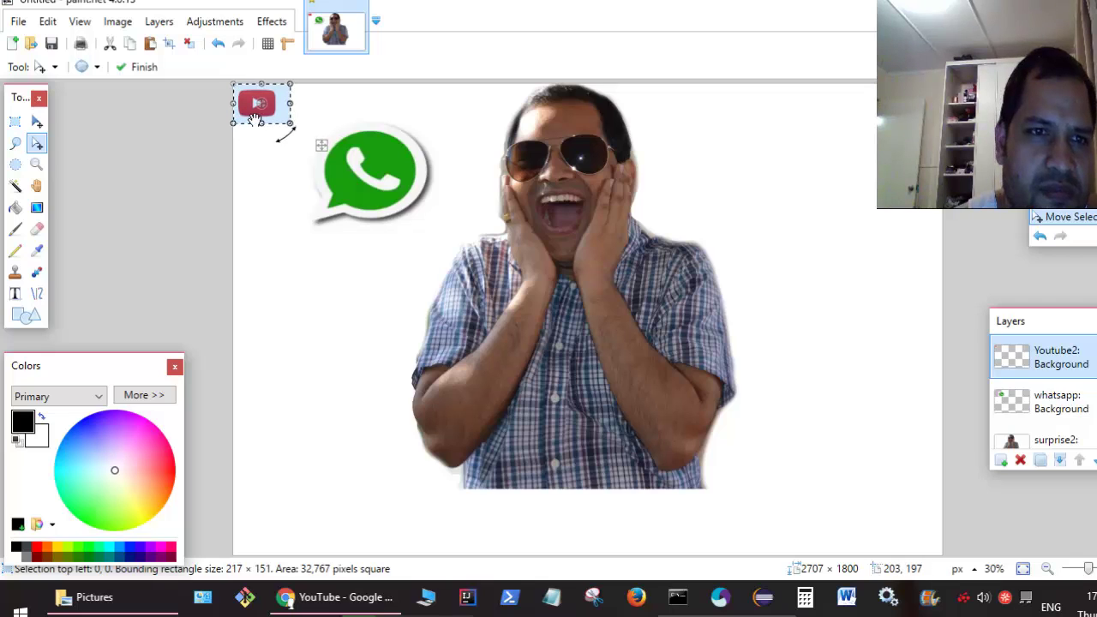
- Enlarge the YouTube logo to 745 × 518, place it top-right, and deselect
left_click(37, 121)
left_click_drag(290, 122, 427, 219)
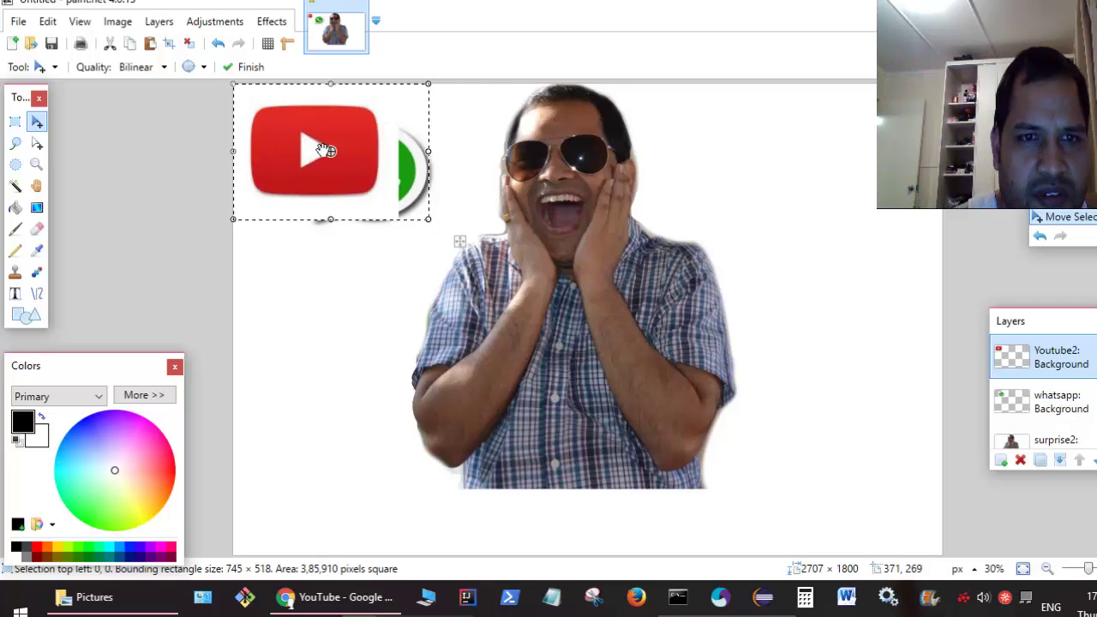
left_click_drag(524, 248, 948, 257)
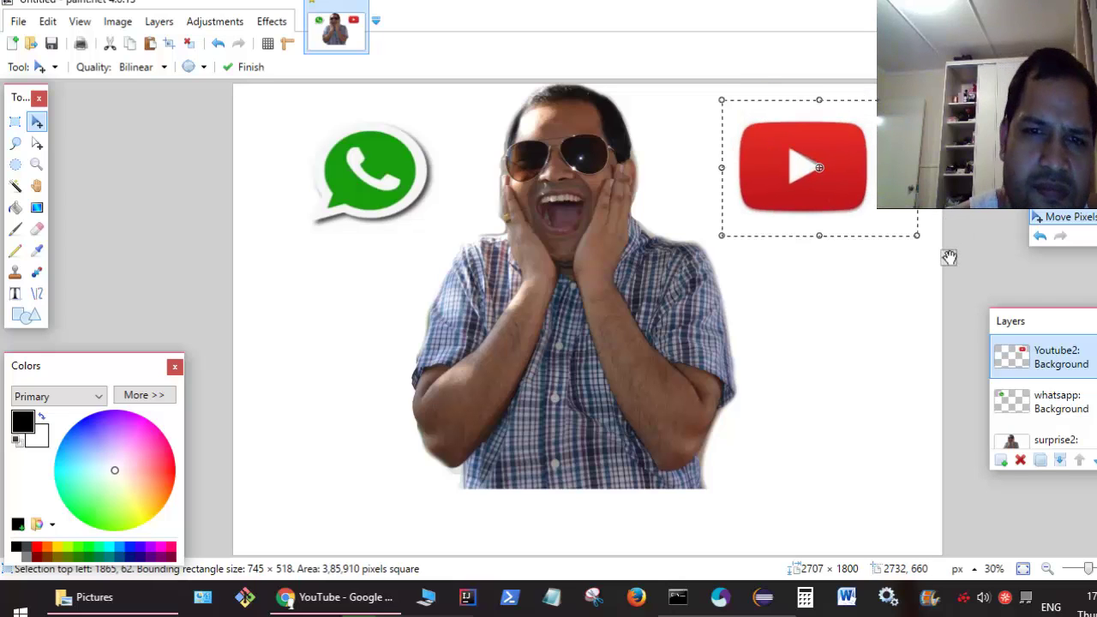
key("ctrl+d")
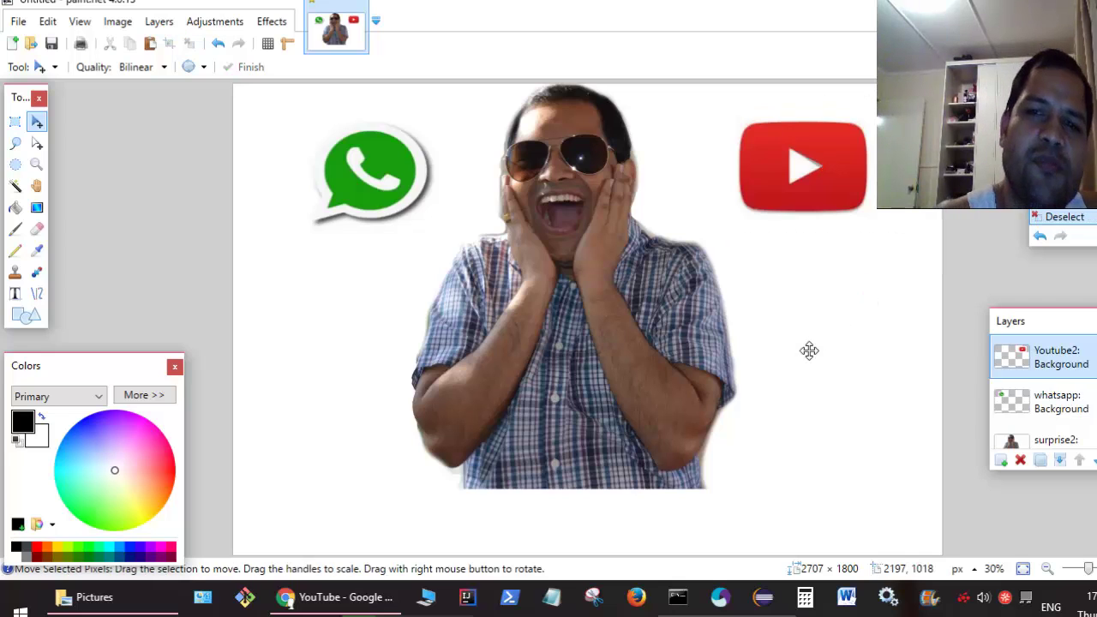
- Delete the white Background layer
scroll(1070, 423, "down", 2)
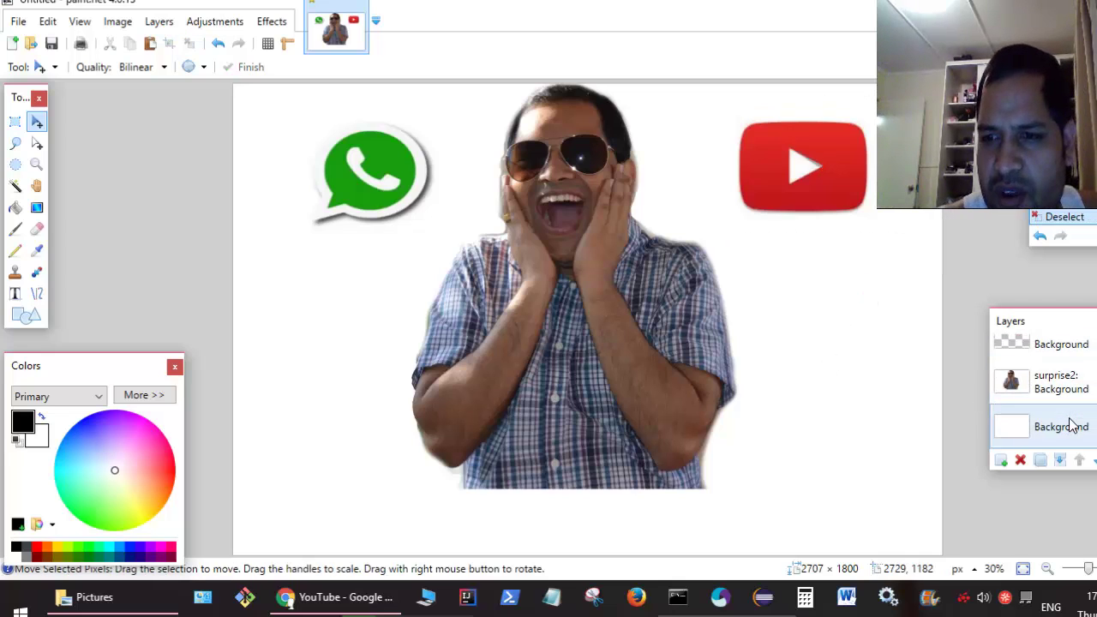
left_click(1070, 423)
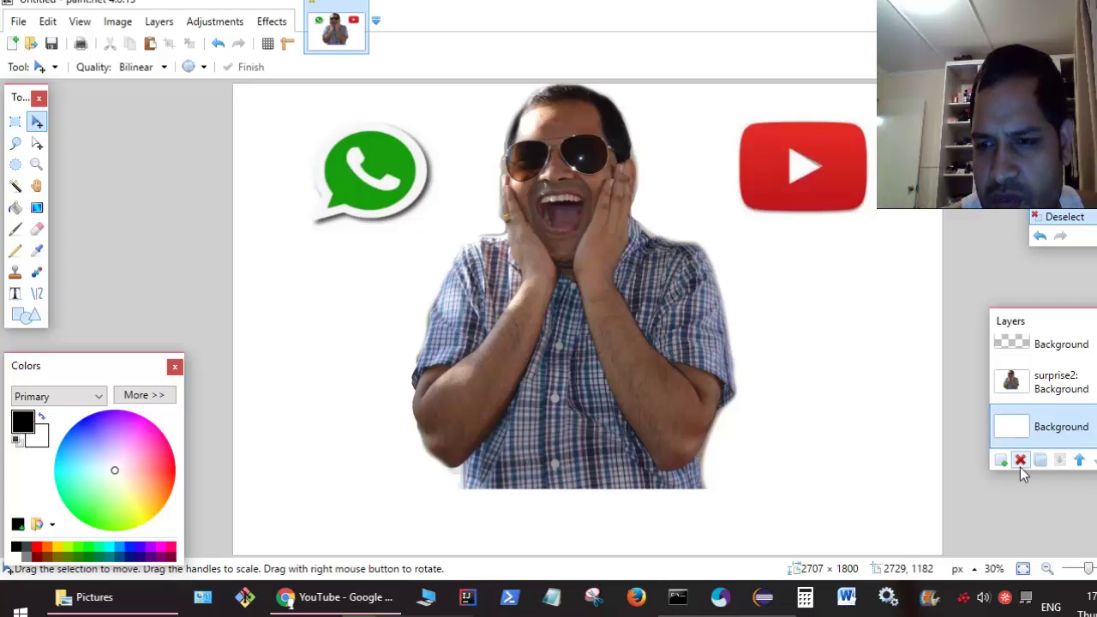
left_click(1021, 460)
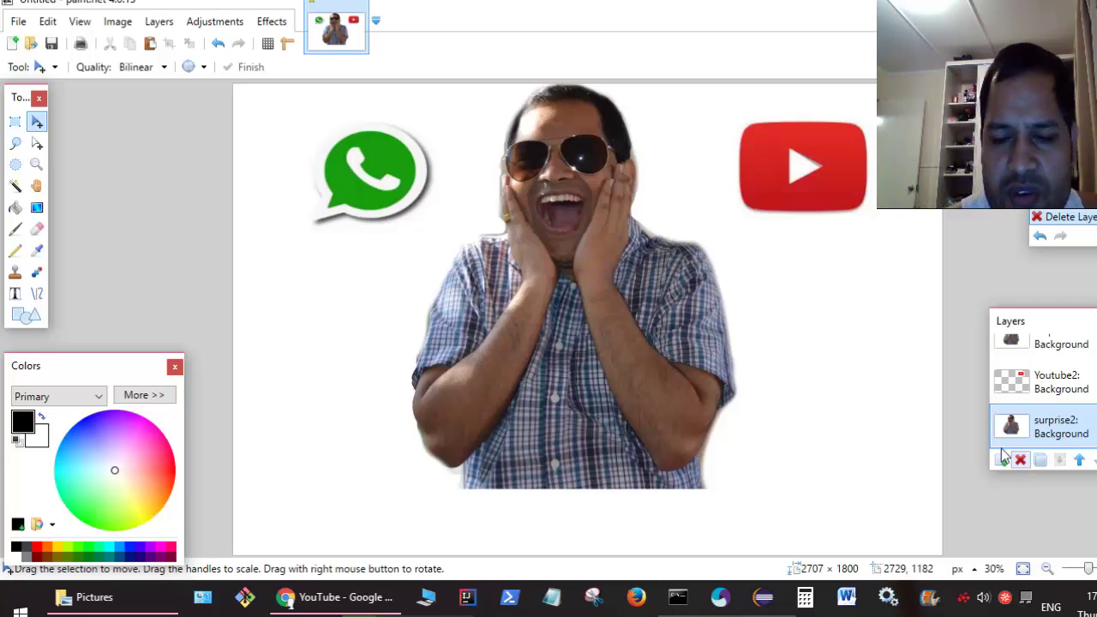
- Try reordering the whatsapp layer, restore the order, and make surprise2 active
left_click(1041, 386)
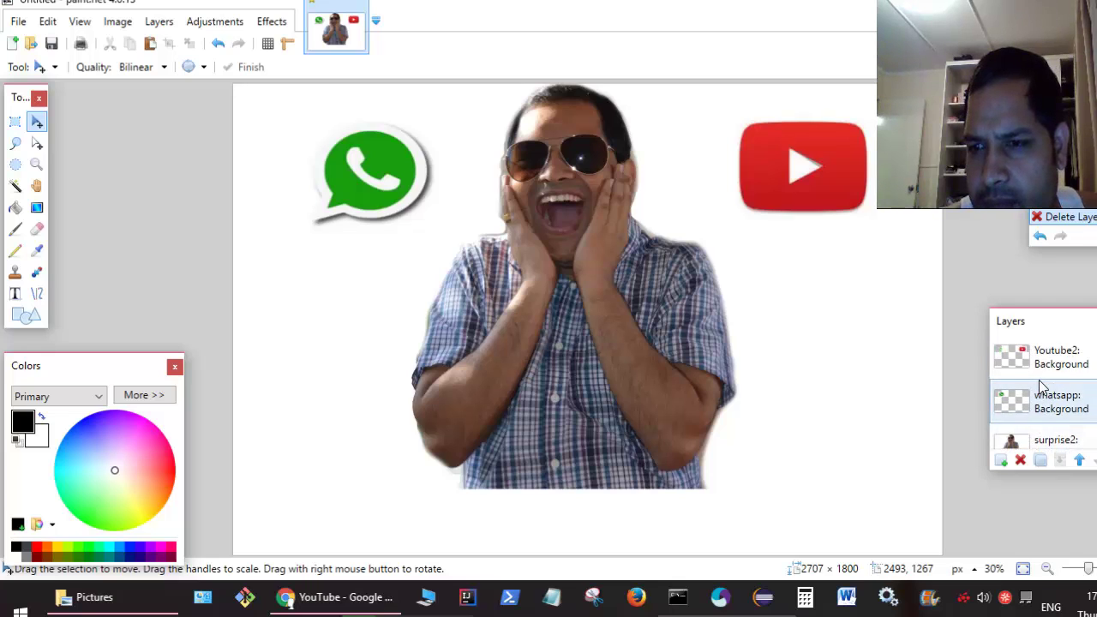
left_click(1039, 458)
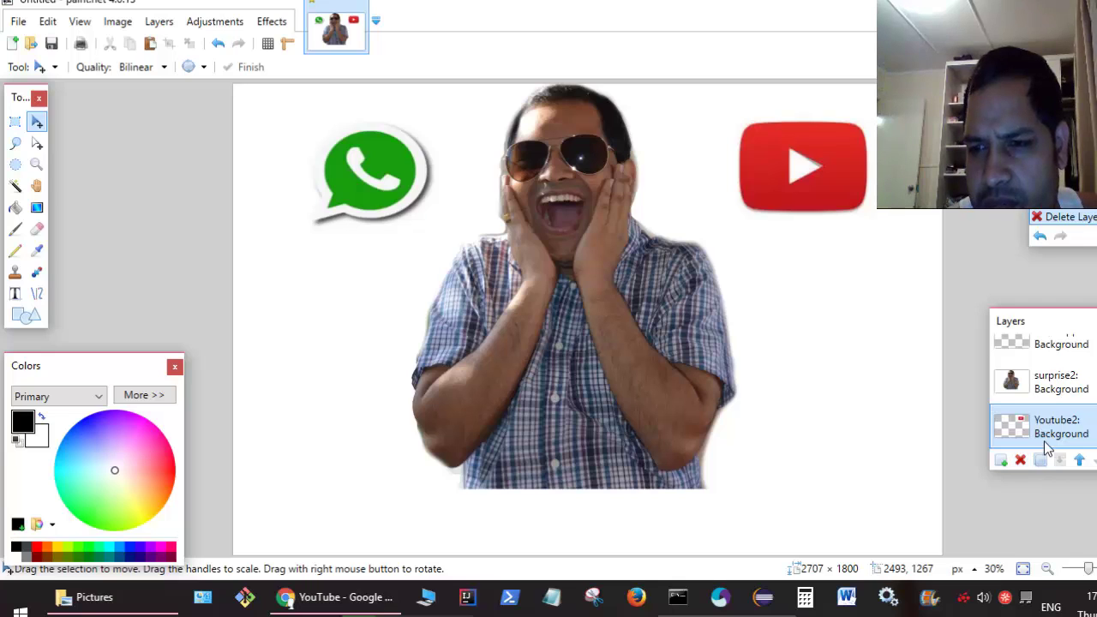
scroll(1047, 433, "up", 1)
scroll(1047, 433, "down", 1)
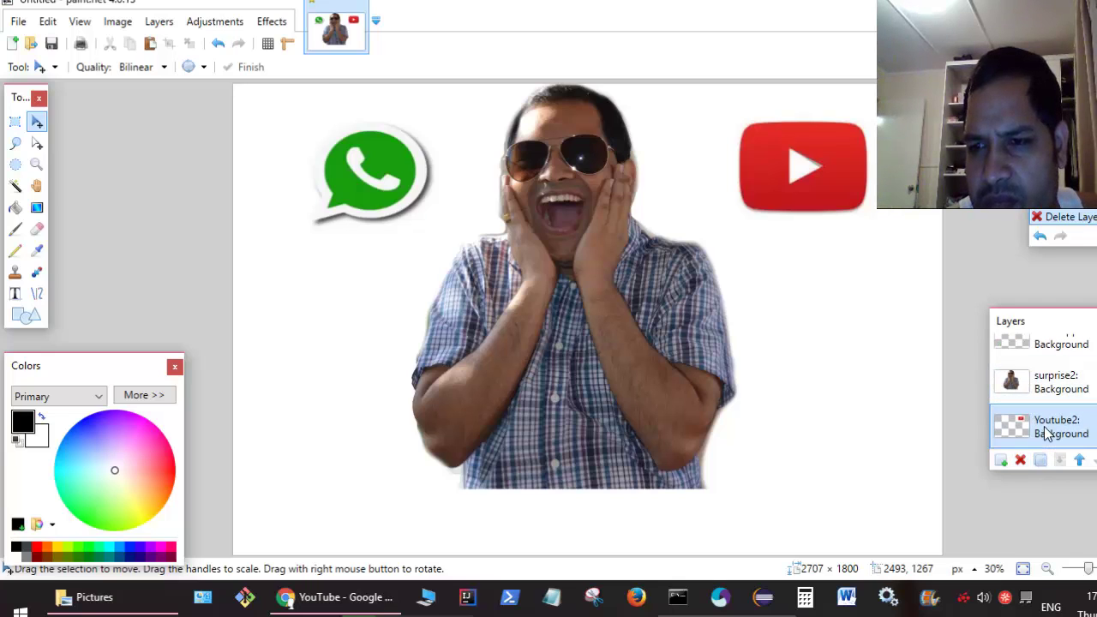
left_click(1020, 461)
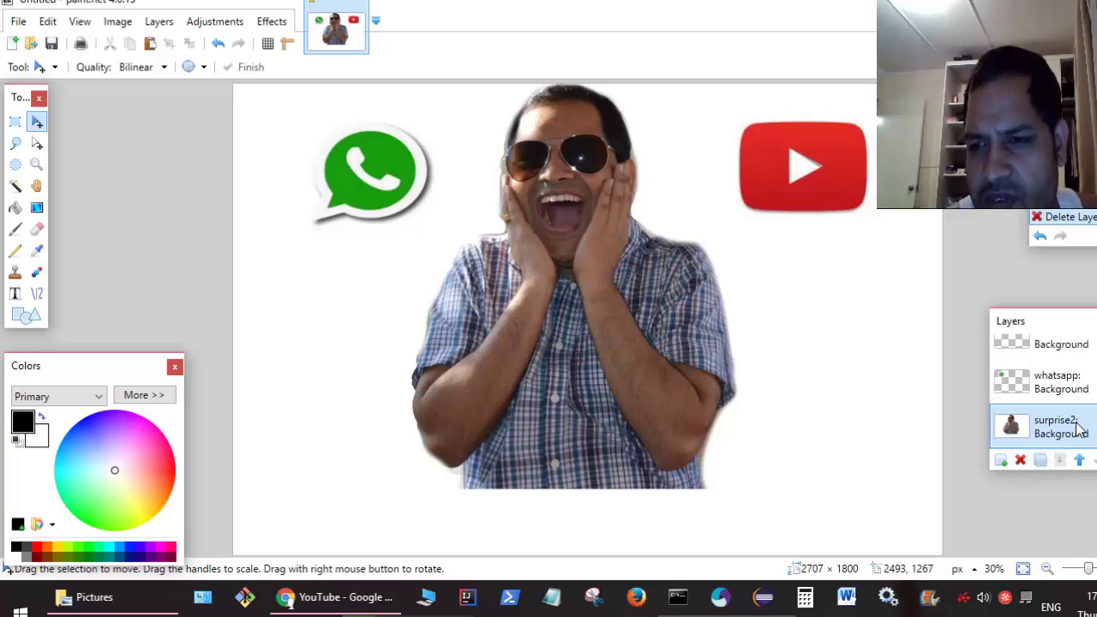
scroll(1045, 404, "up", 1)
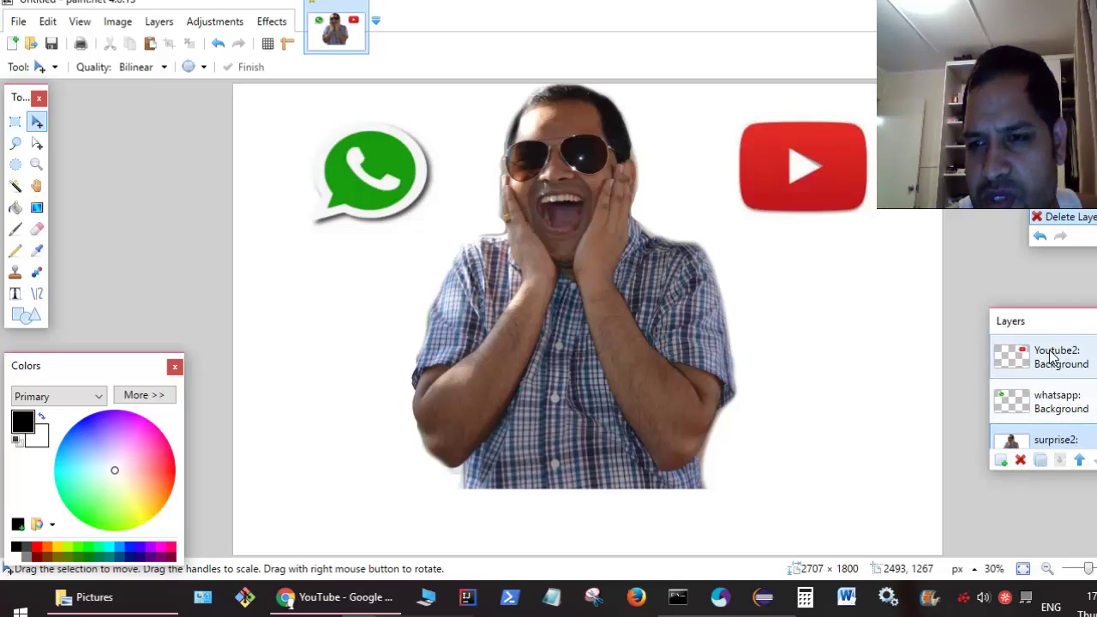
left_click(1011, 398)
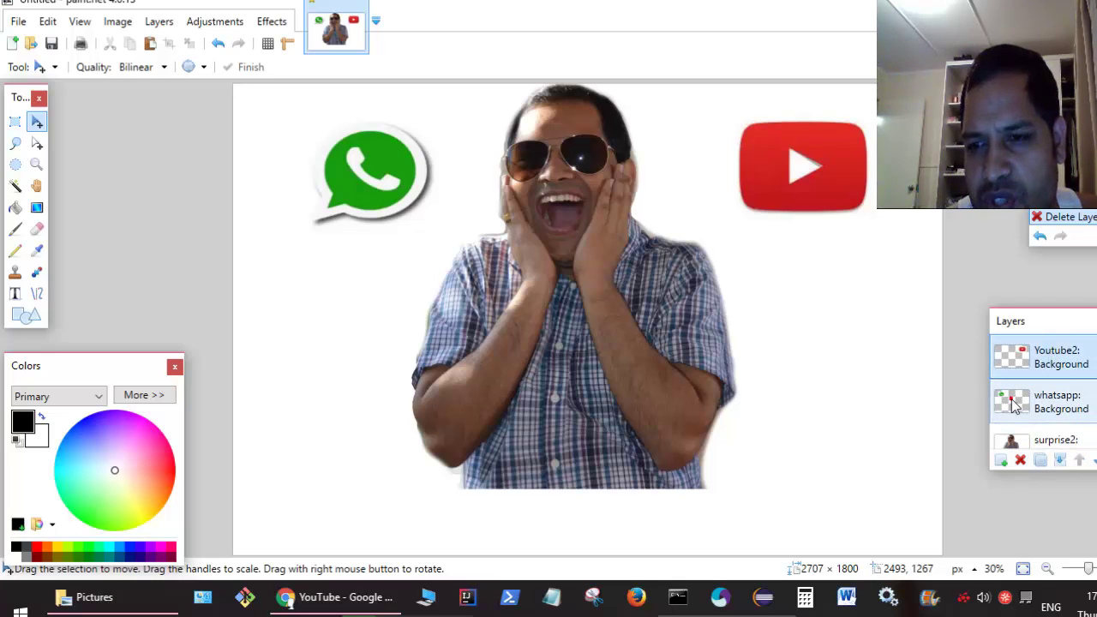
key("alt+Page_Down")
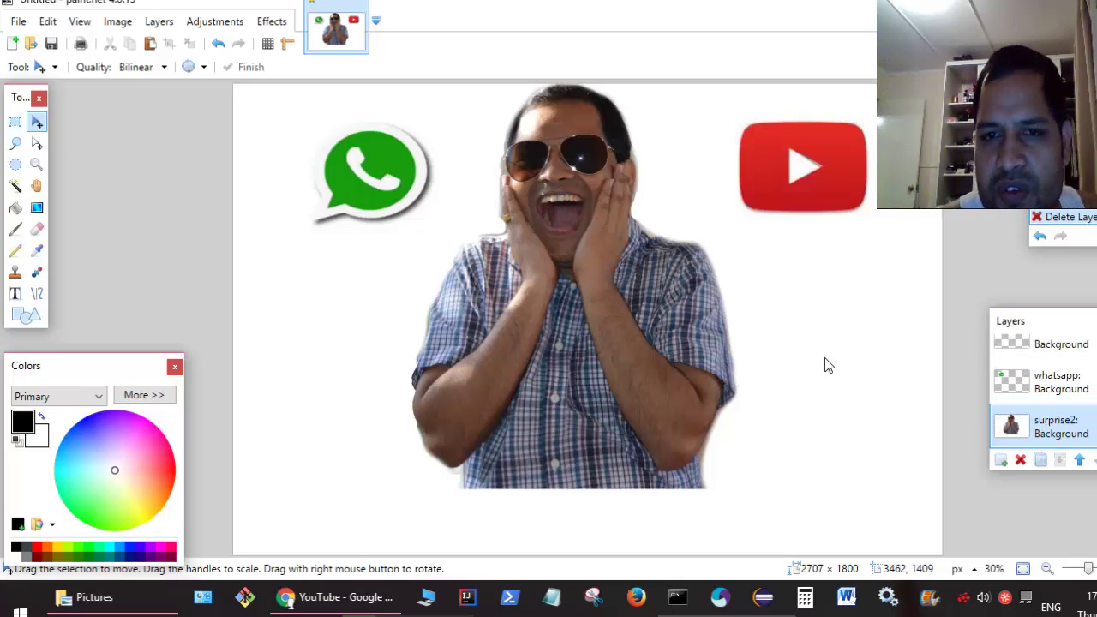
- Shift the surprised-man photo slightly lower, leaving a transparent strip along the top
mouse_move(622, 279)
left_mouse_down()
mouse_move(622, 343)
mouse_move(616, 223)
mouse_move(561, 270)
mouse_move(586, 326)
mouse_move(671, 310)
mouse_move(647, 313)
mouse_move(612, 294)
left_mouse_up()
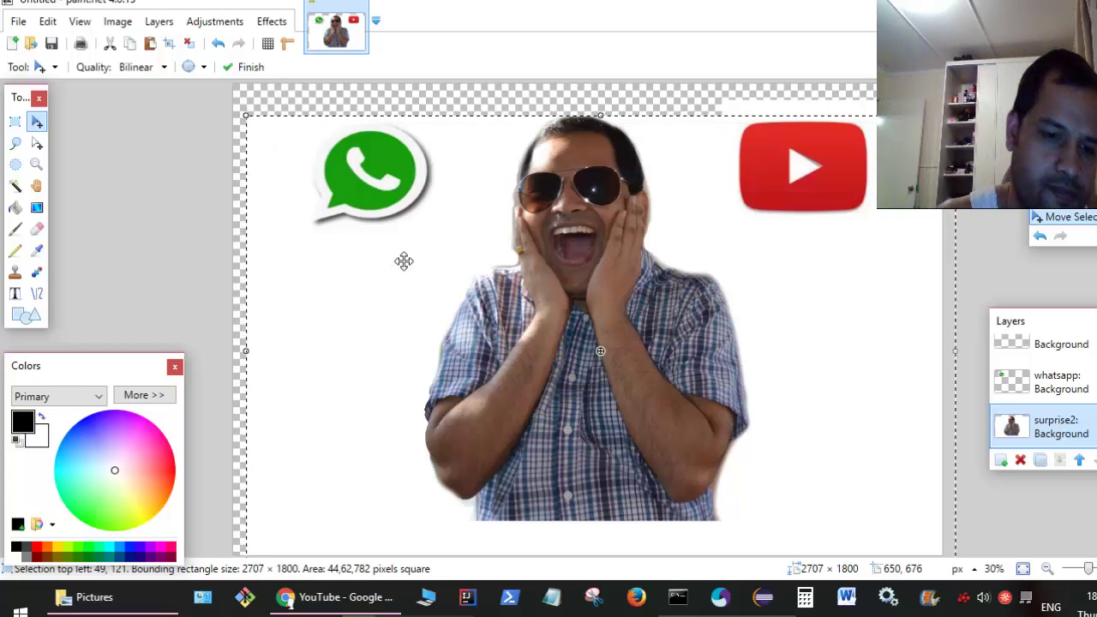
- Open Save As on Pictures with Untitled.pdn and check the Save as type list
left_click(21, 23)
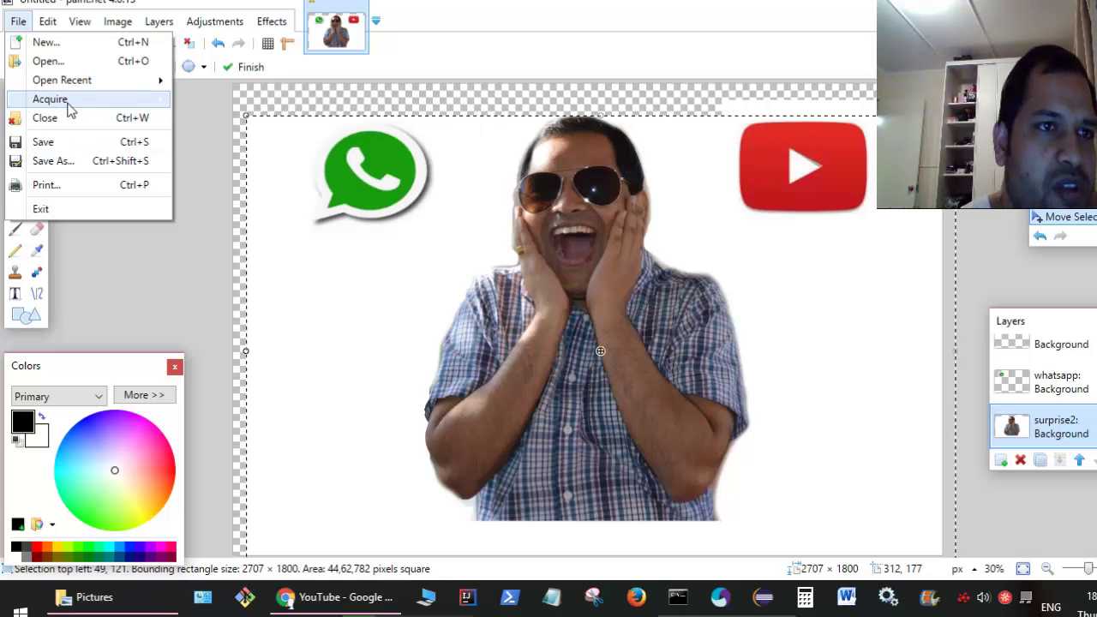
left_click(78, 161)
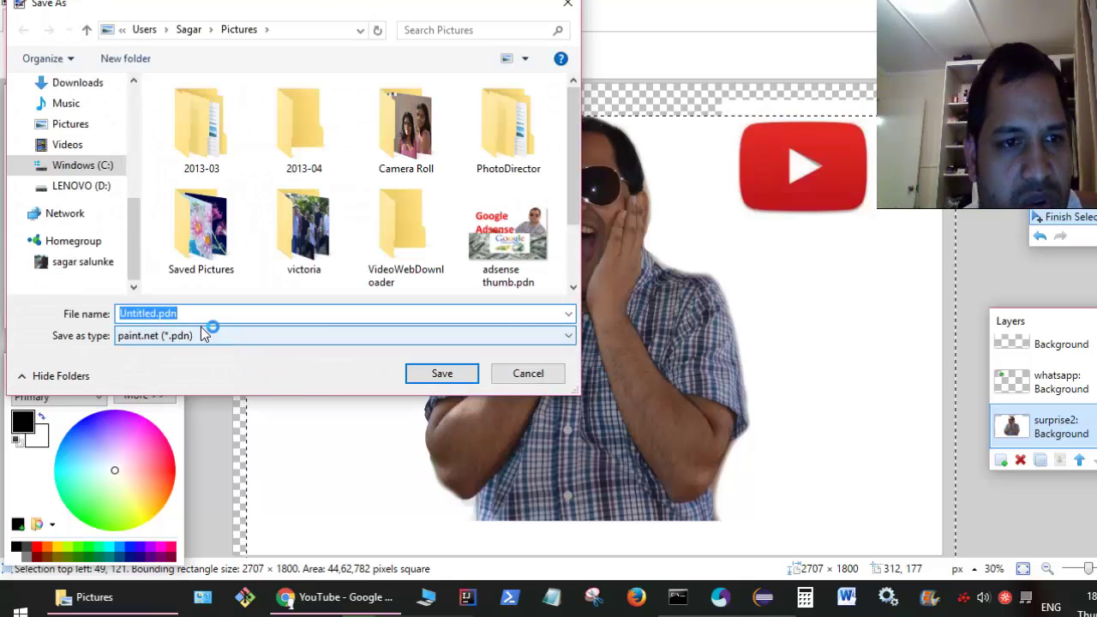
left_click(199, 335)
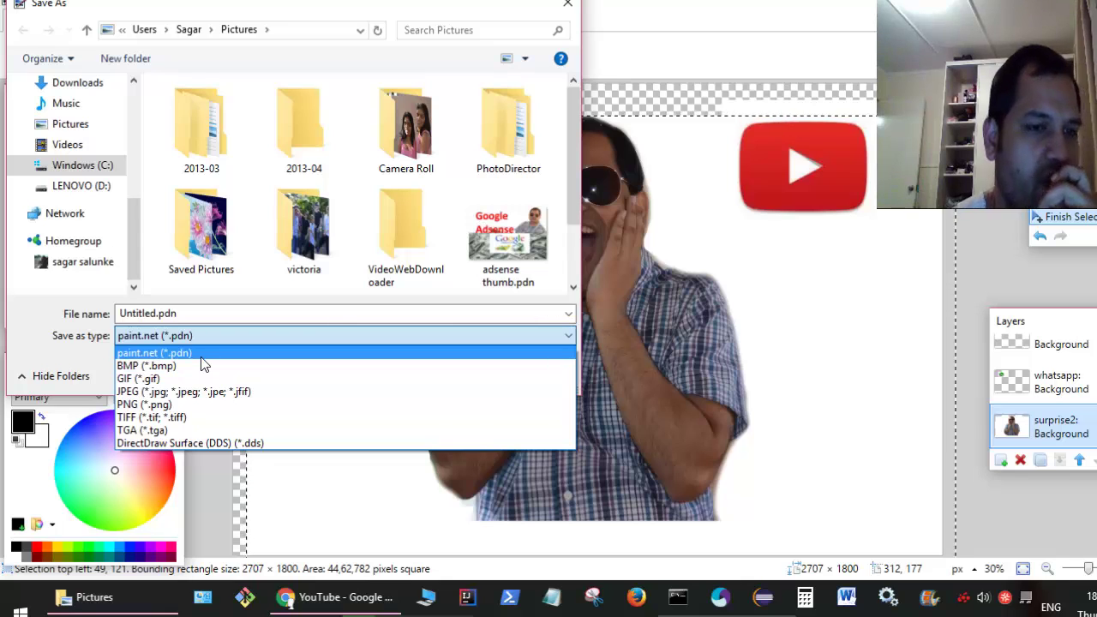
left_click(569, 7)
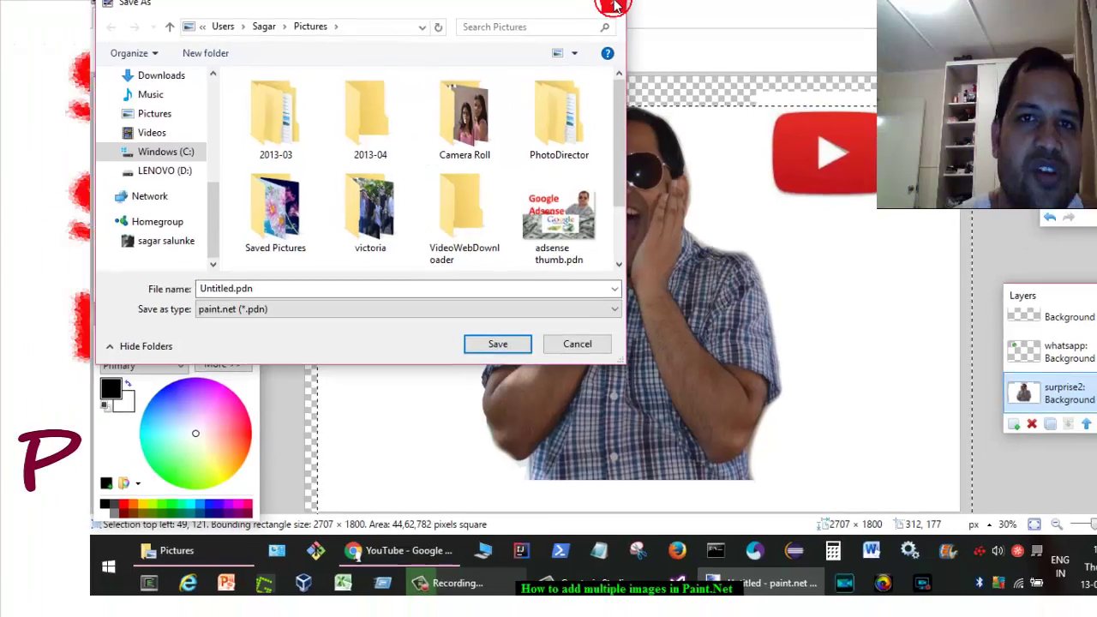